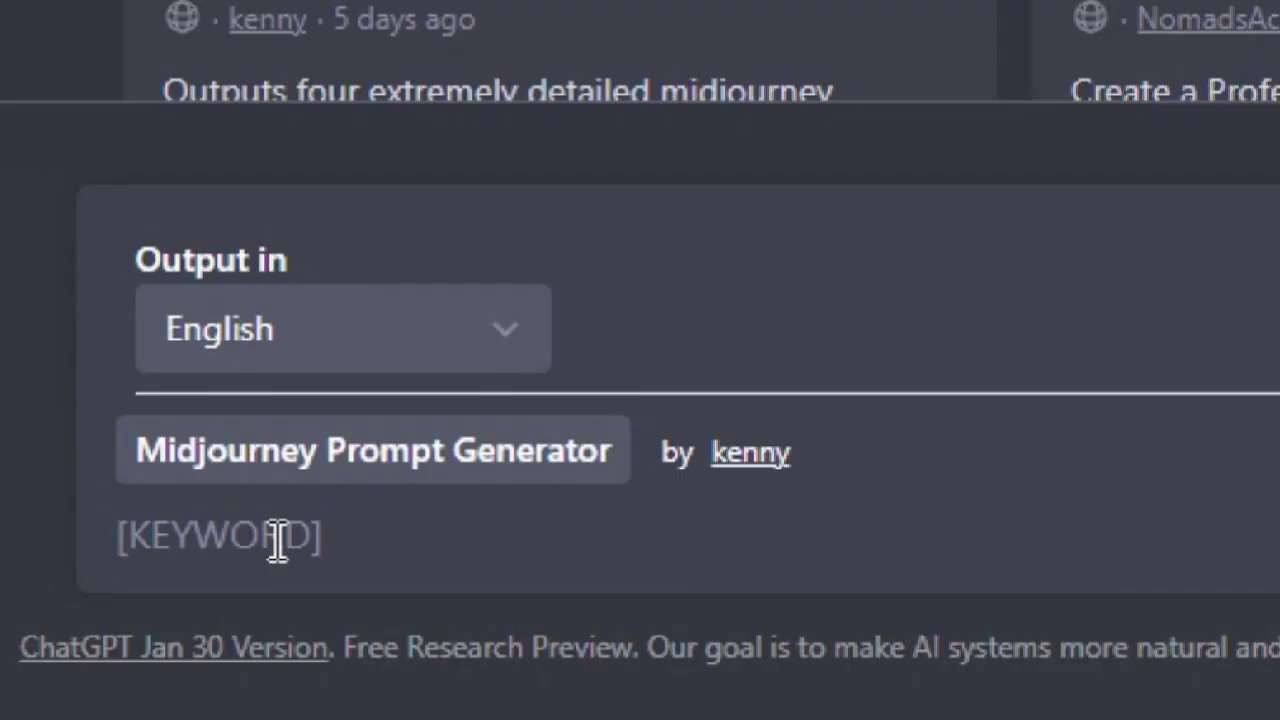
Step: Generate English Midjourney prompts from the keyword "smart school cartoon boy"
{"action": "type", "text": "smart school cartoon boy"}
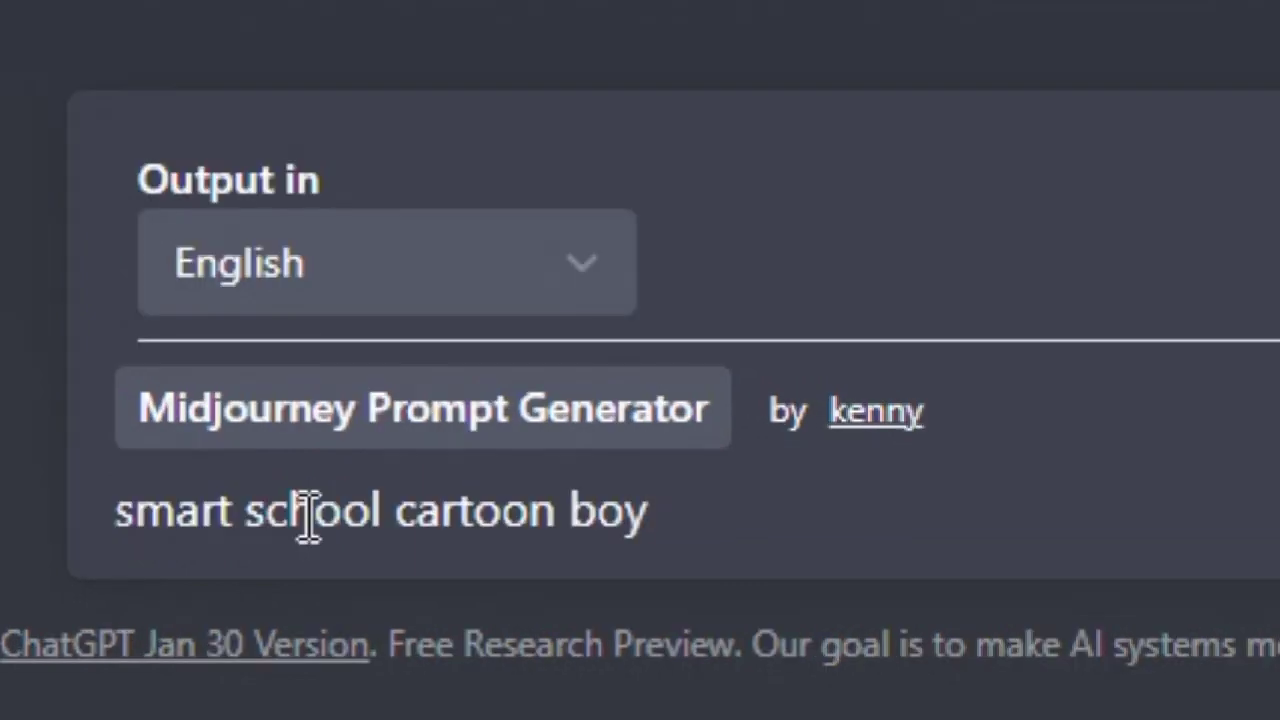
{"action": "key", "text": "Return"}
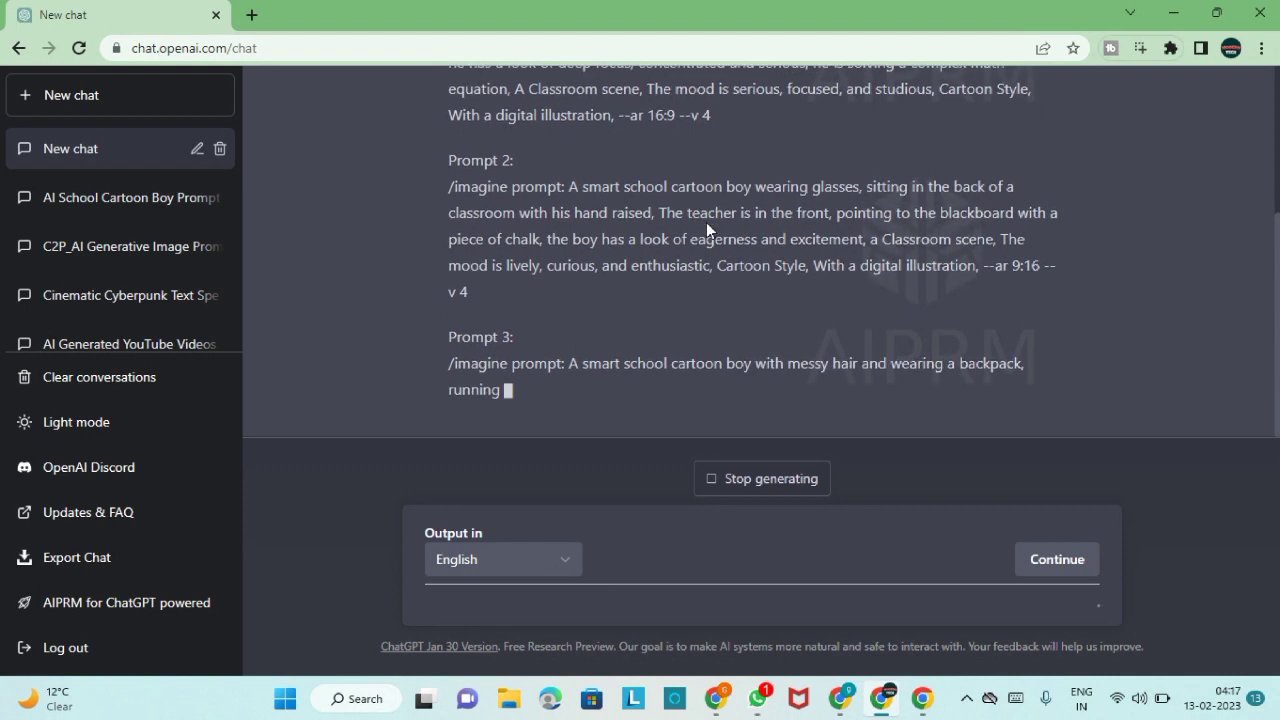
Step: Copy the Prompt 1 text from "A smart school cartoon boy" through "--v 4" and switch to the Discord #general channel
{"action": "scroll", "coordinate": [661, 193], "scroll_direction": "up", "scroll_amount": 2}
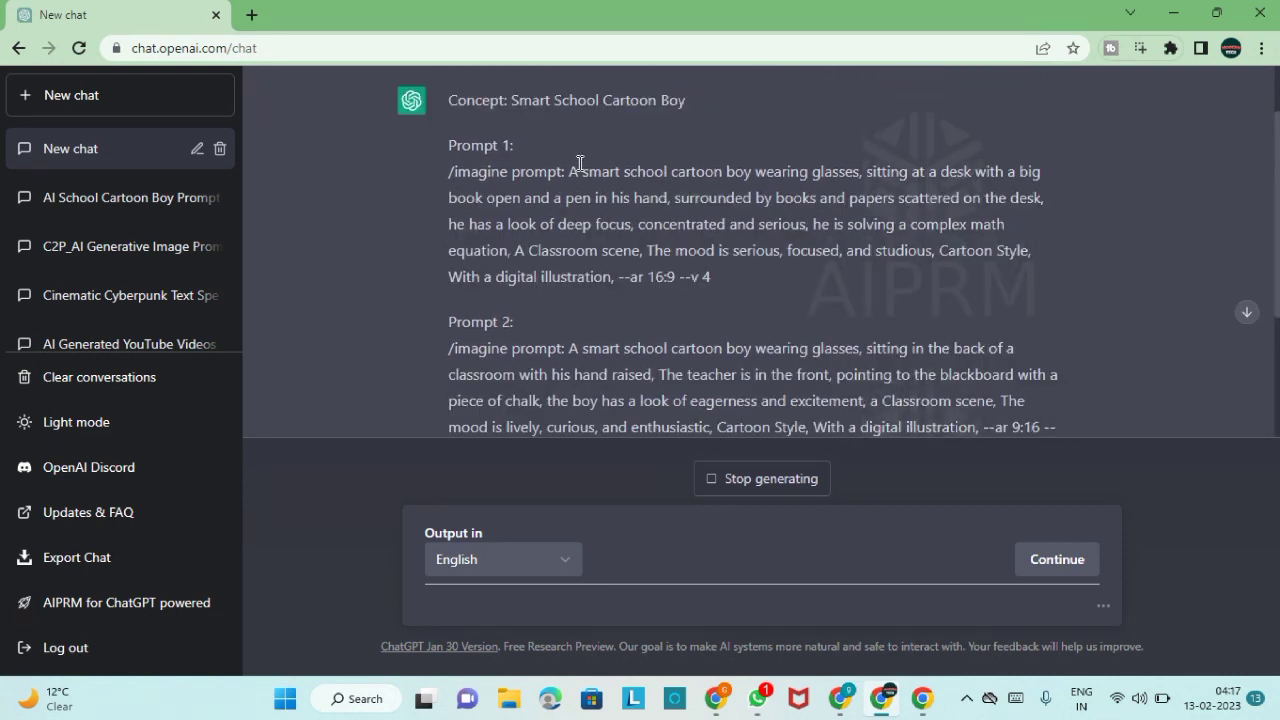
{"action": "left_click_drag", "start_coordinate": [567, 171], "coordinate": [716, 278]}
{"action": "right_click", "coordinate": [718, 258]}
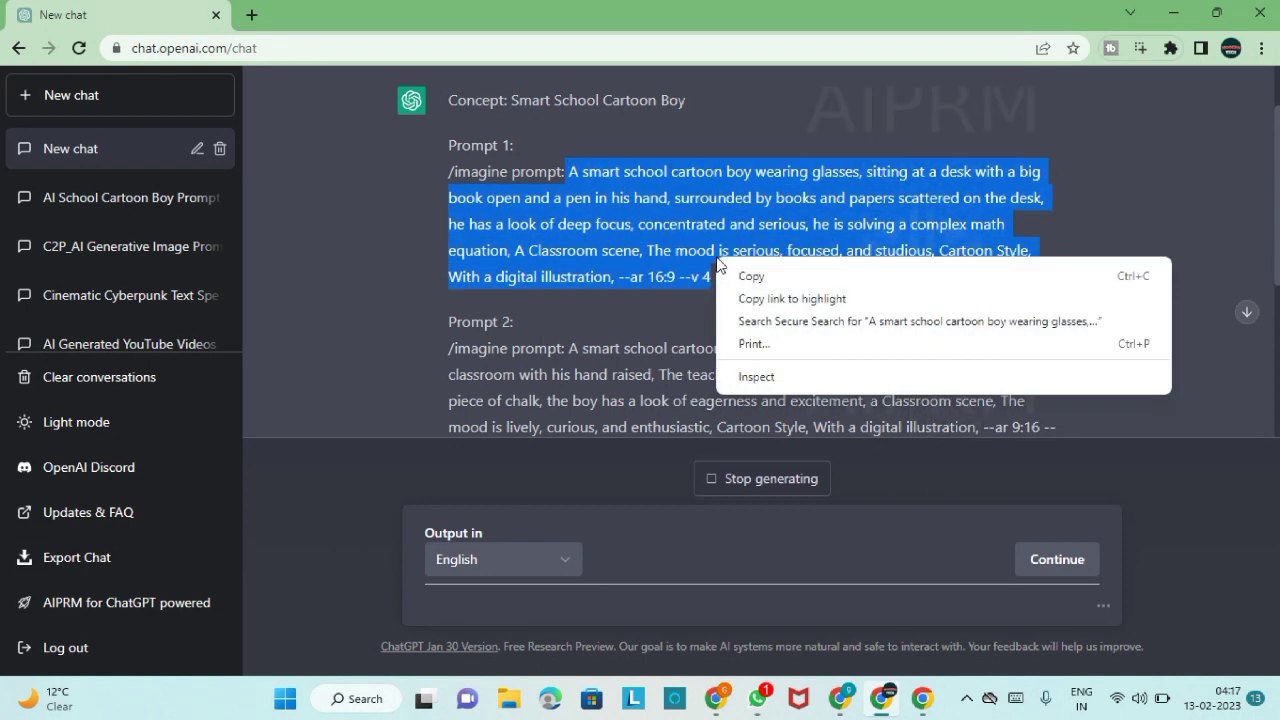
{"action": "left_click", "coordinate": [740, 274]}
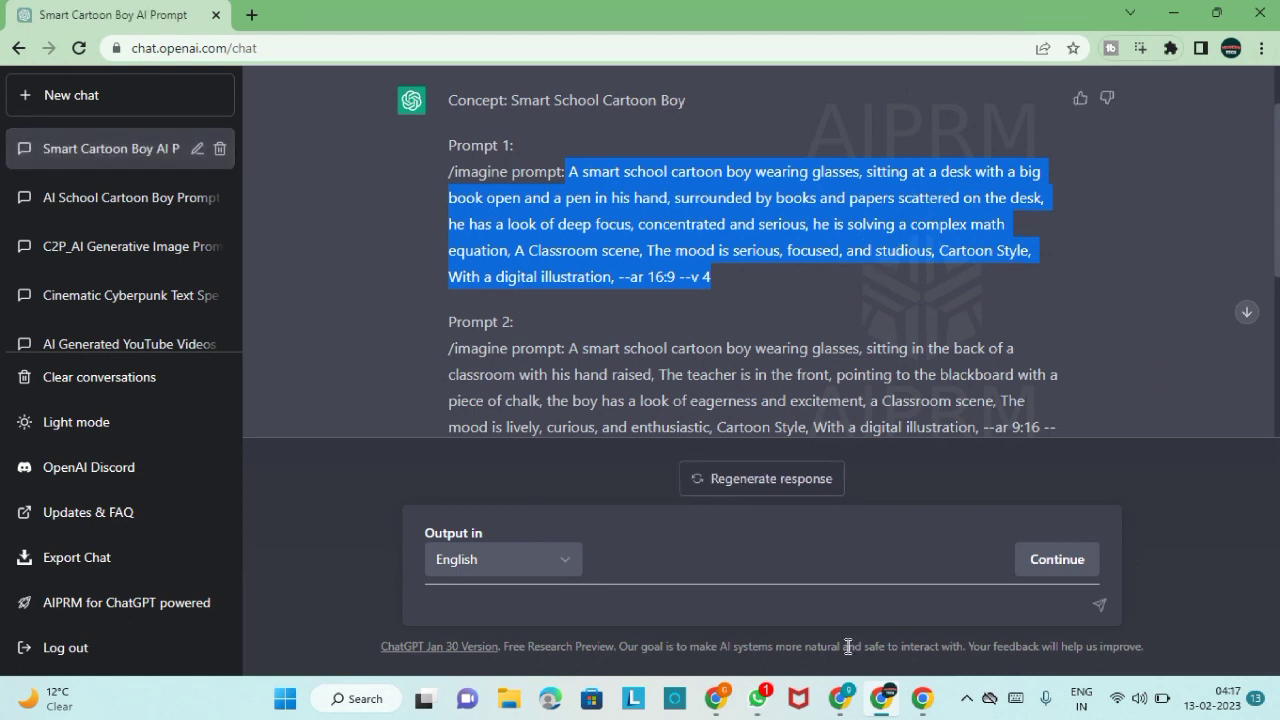
{"action": "left_click", "coordinate": [840, 698]}
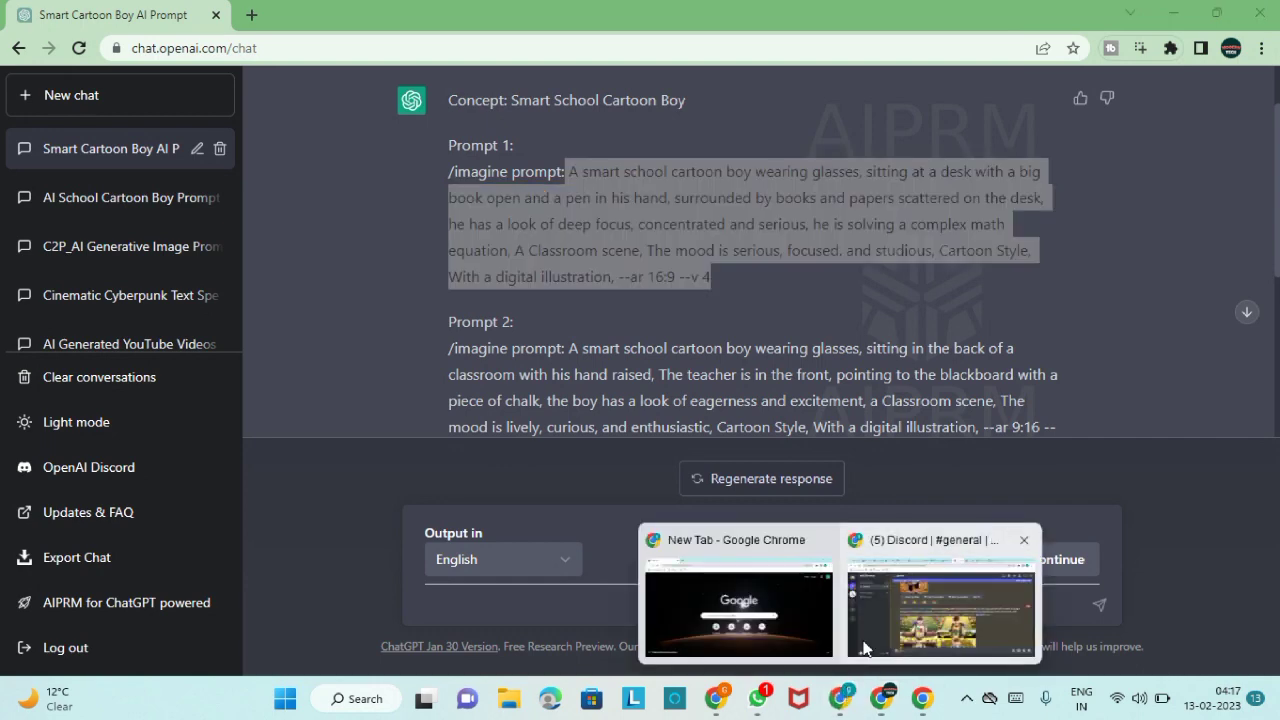
{"action": "left_click", "coordinate": [863, 645]}
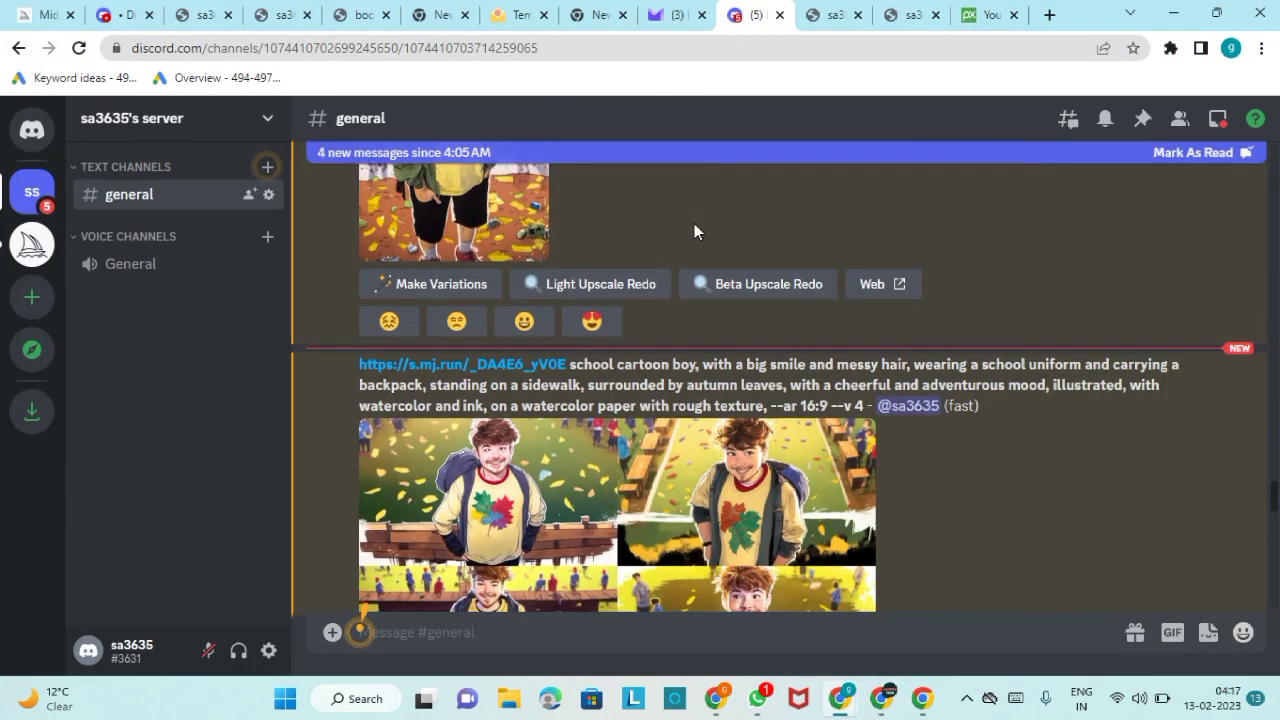
Step: Look through the earlier Midjourney results in #general, comparing the source photos with their prompts and generated images
{"action": "scroll", "coordinate": [680, 290], "scroll_direction": "up", "scroll_amount": 3}
{"action": "scroll", "coordinate": [676, 318], "scroll_direction": "up", "scroll_amount": 3}
{"action": "scroll", "coordinate": [676, 318], "scroll_direction": "down", "scroll_amount": 6}
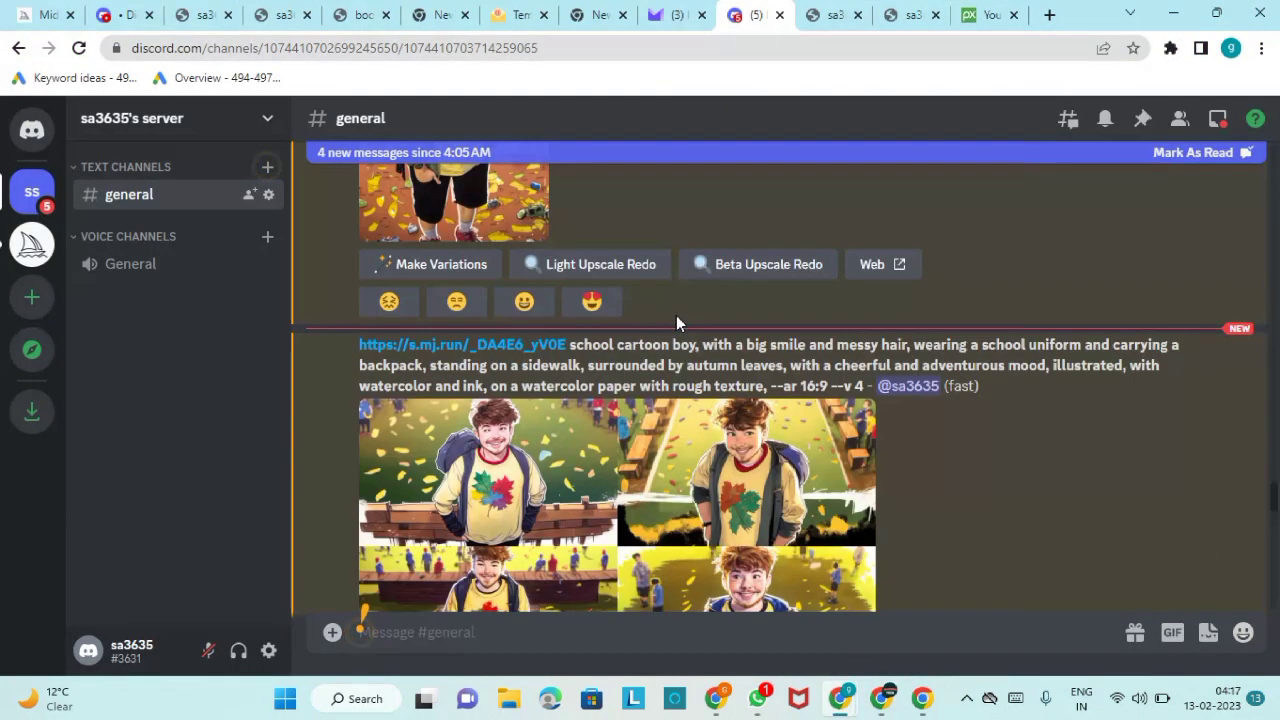
{"action": "scroll", "coordinate": [676, 322], "scroll_direction": "up", "scroll_amount": 2}
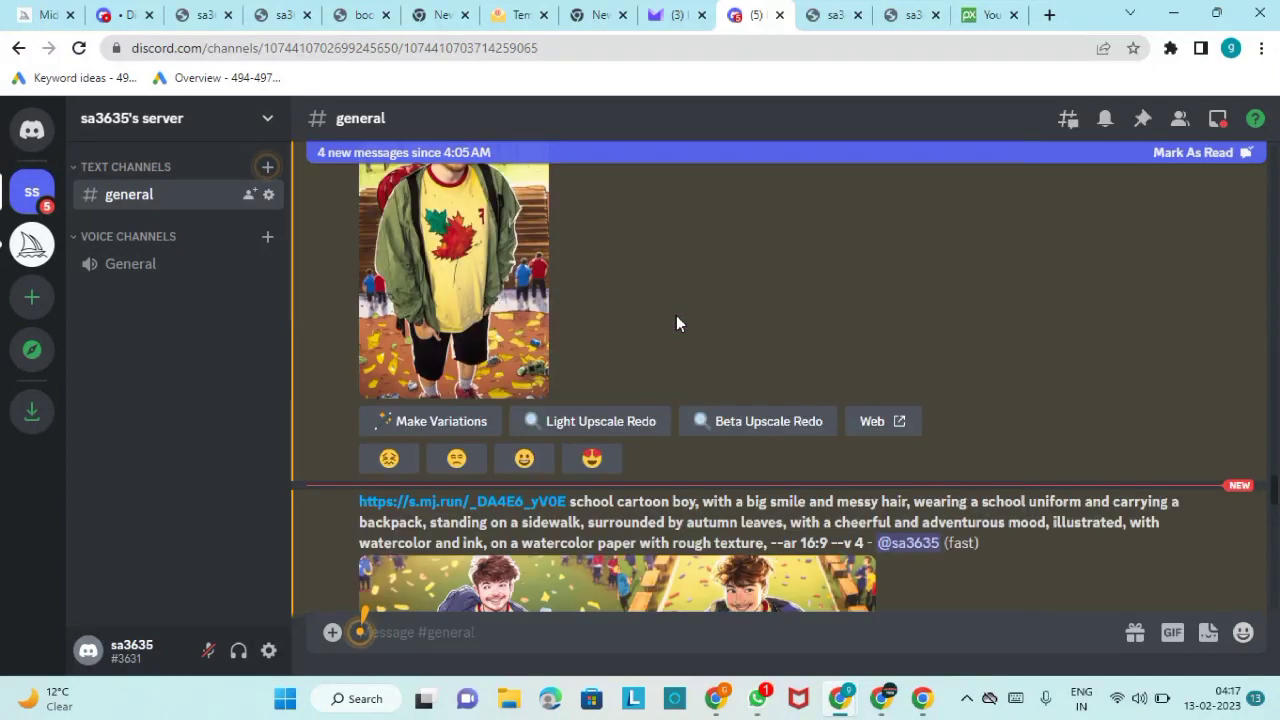
{"action": "scroll", "coordinate": [676, 322], "scroll_direction": "up", "scroll_amount": 3}
{"action": "scroll", "coordinate": [676, 323], "scroll_direction": "down", "scroll_amount": 5}
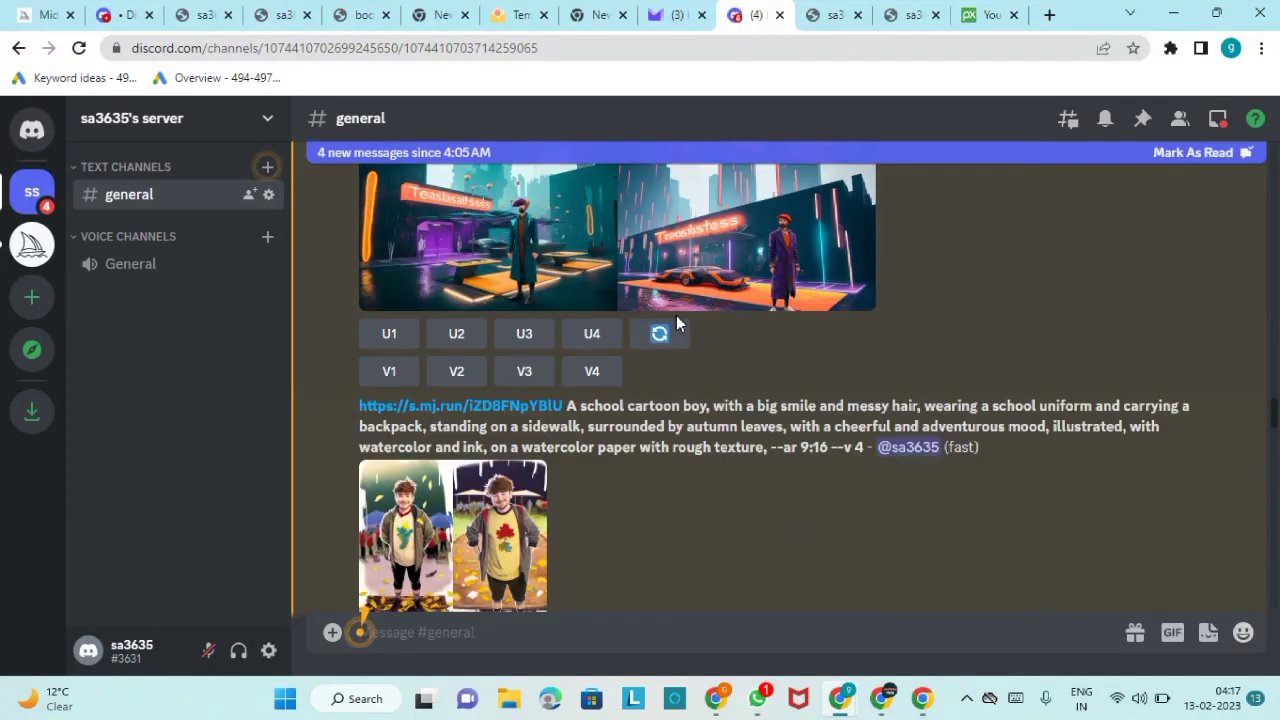
{"action": "scroll", "coordinate": [676, 322], "scroll_direction": "up", "scroll_amount": 10}
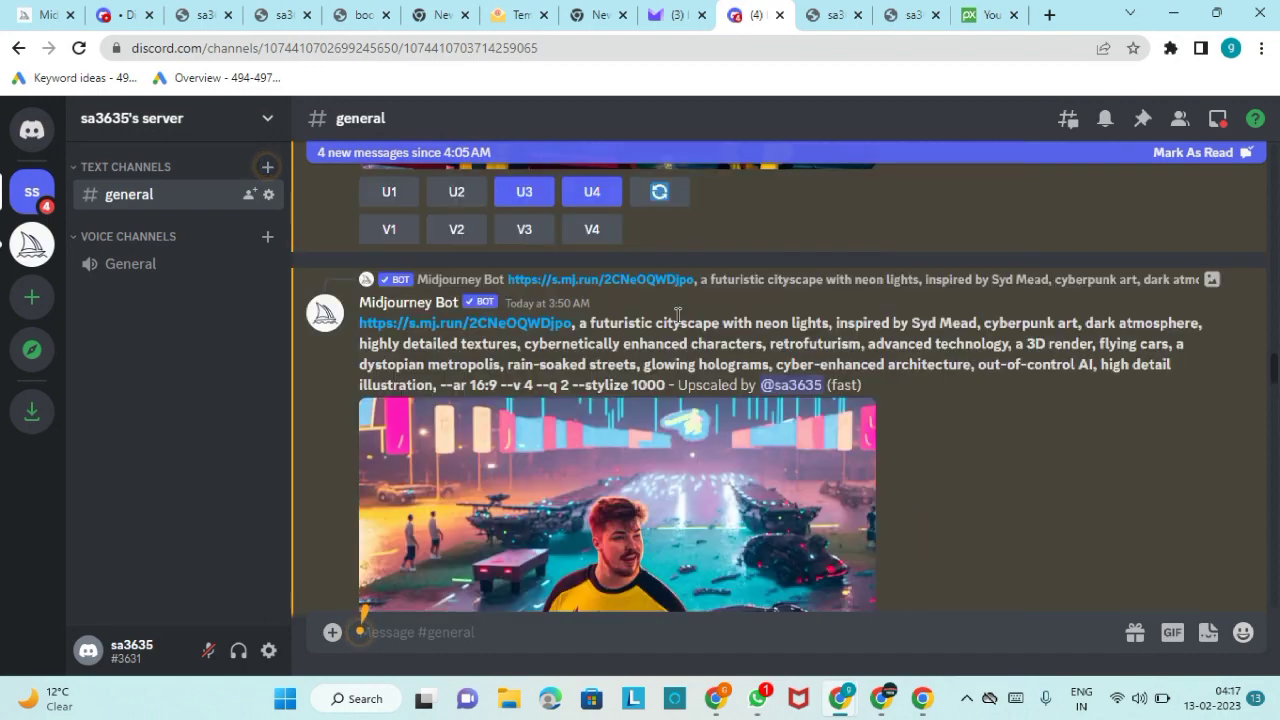
{"action": "scroll", "coordinate": [676, 324], "scroll_direction": "up", "scroll_amount": 4}
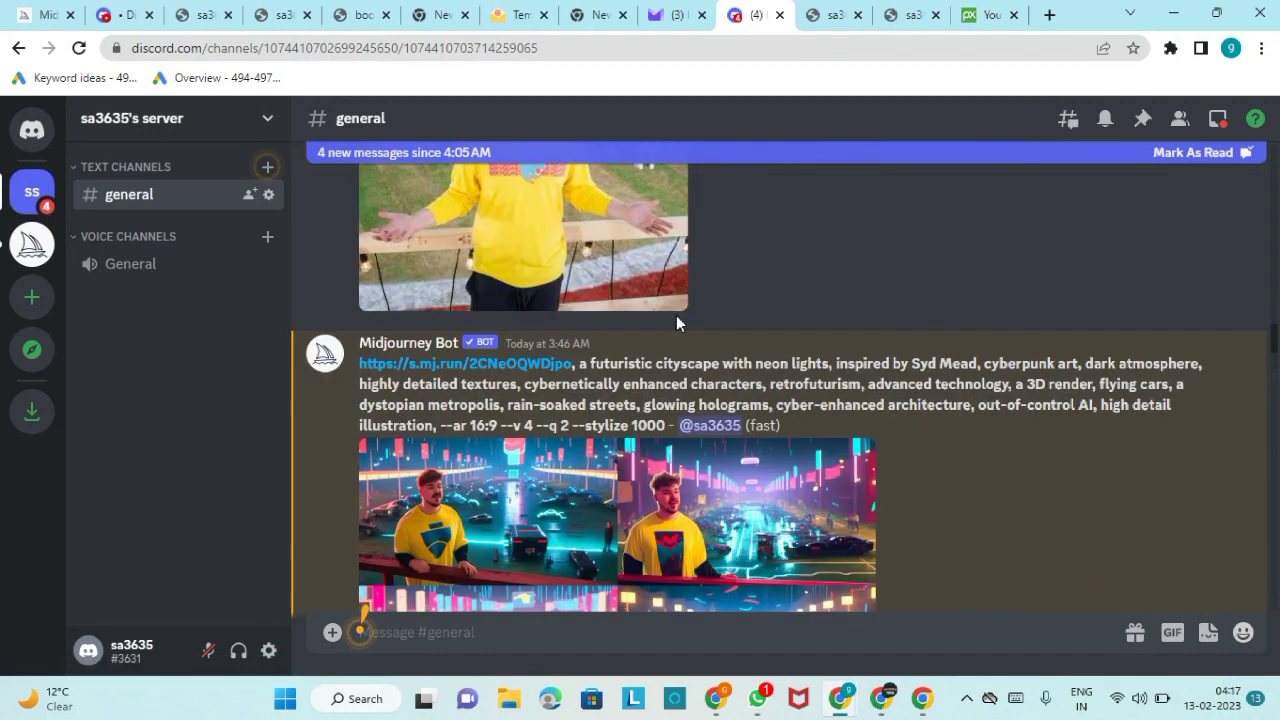
{"action": "scroll", "coordinate": [676, 324], "scroll_direction": "up", "scroll_amount": 6}
{"action": "scroll", "coordinate": [676, 323], "scroll_direction": "up", "scroll_amount": 5}
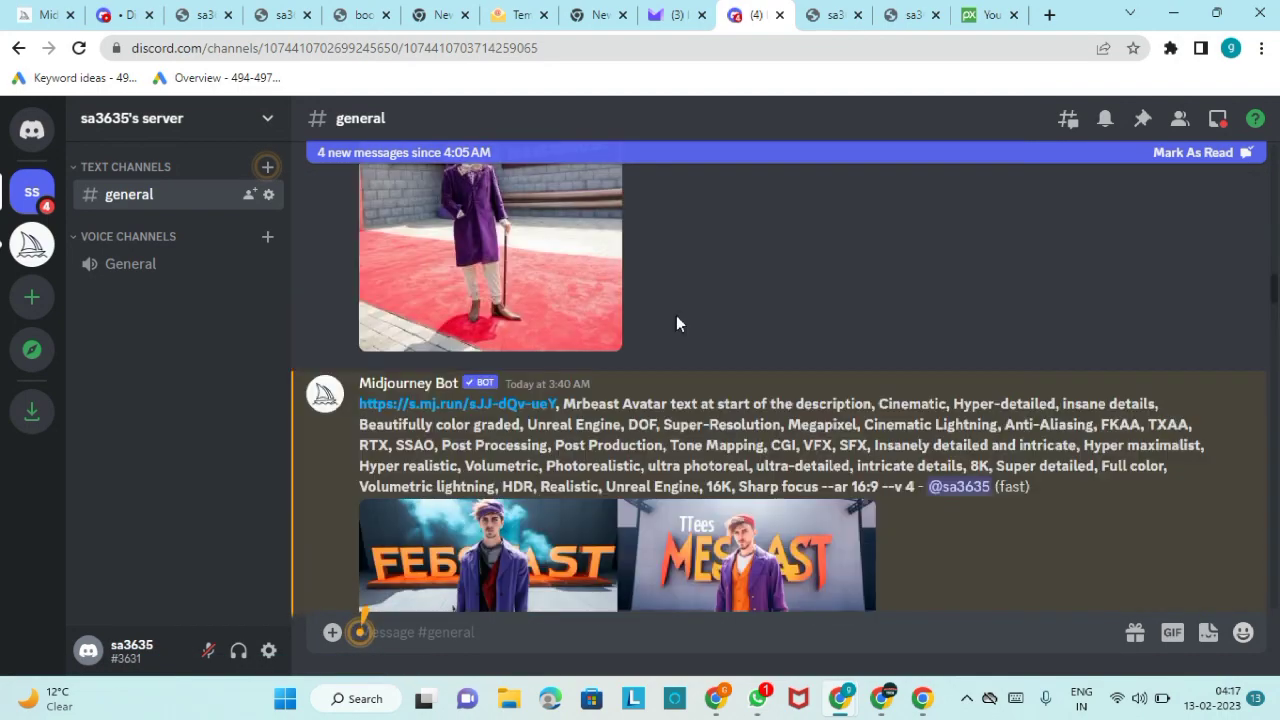
{"action": "scroll", "coordinate": [676, 323], "scroll_direction": "down", "scroll_amount": 4}
{"action": "scroll", "coordinate": [676, 315], "scroll_direction": "up", "scroll_amount": 10}
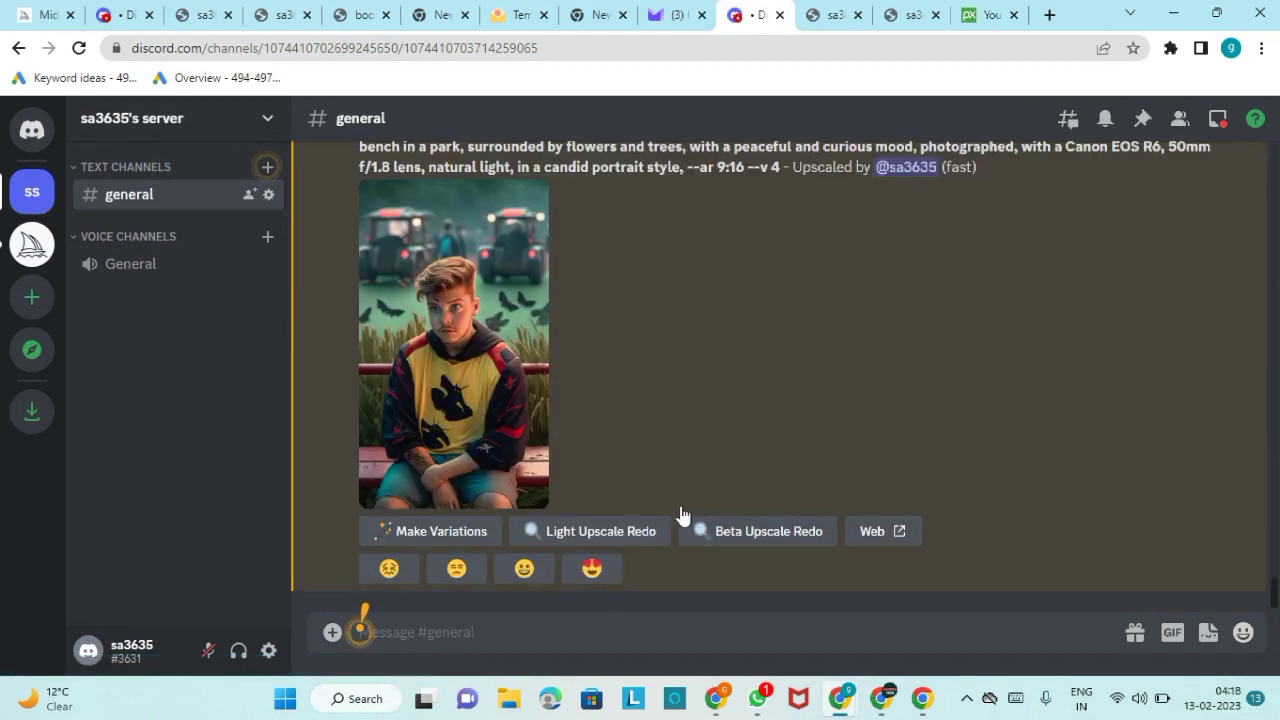
{"action": "left_click", "coordinate": [331, 636]}
{"action": "left_click", "coordinate": [388, 516]}
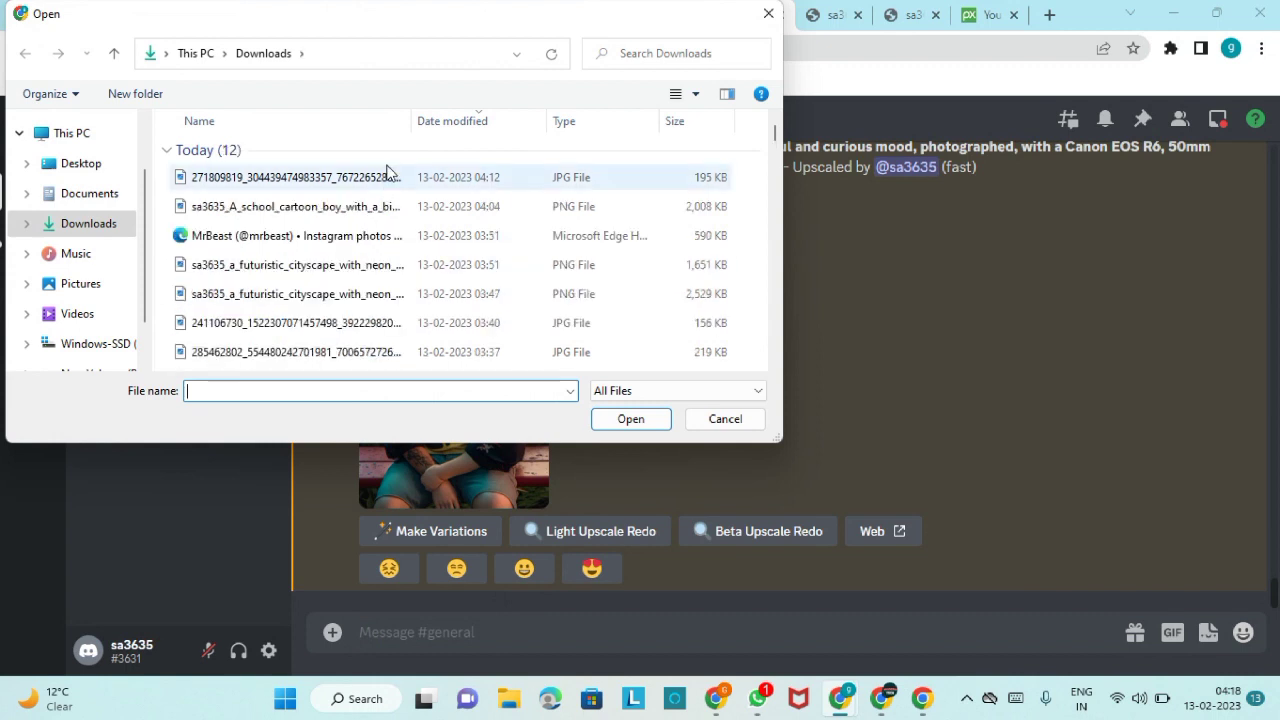
{"action": "left_click", "coordinate": [313, 180]}
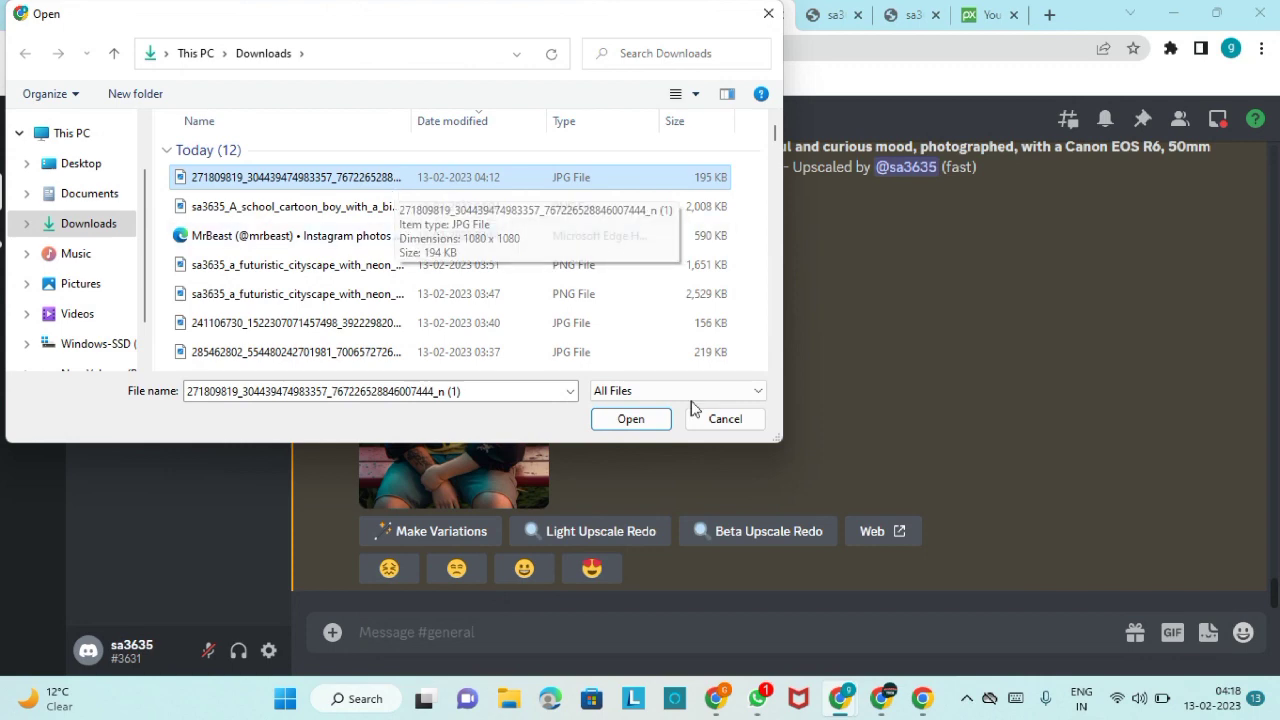
{"action": "left_click", "coordinate": [629, 420]}
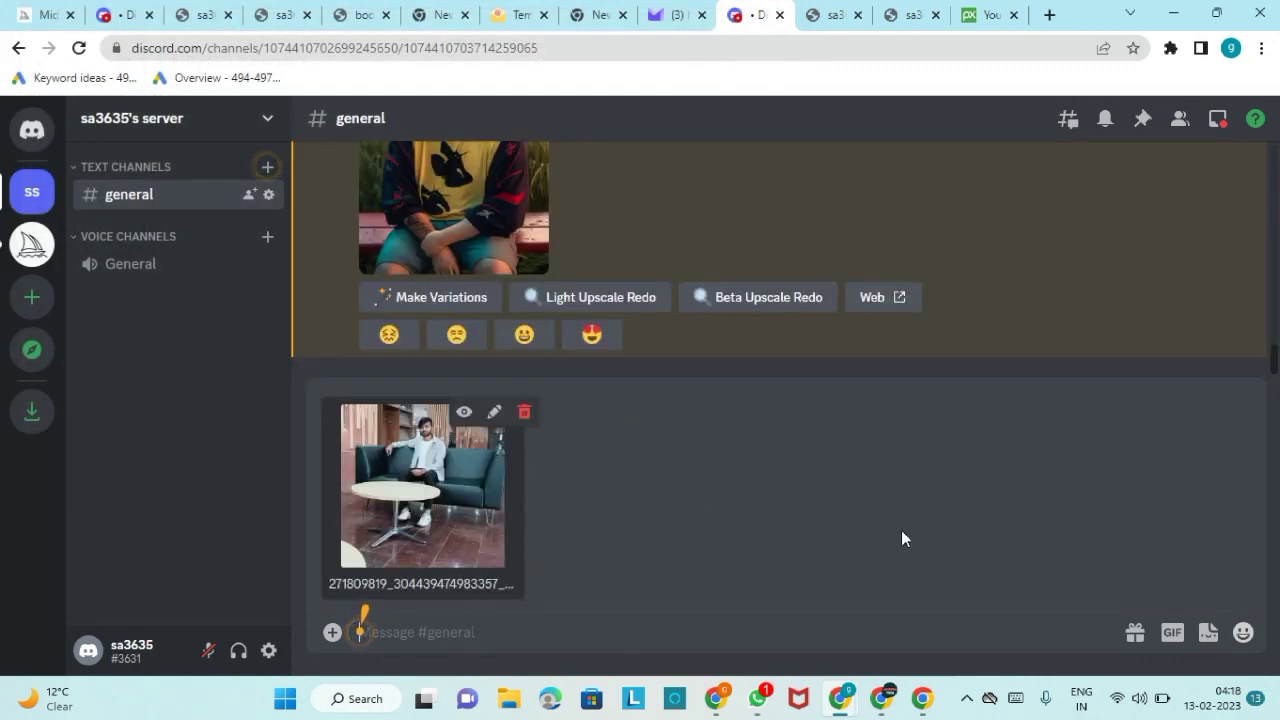
{"action": "key", "text": "Return"}
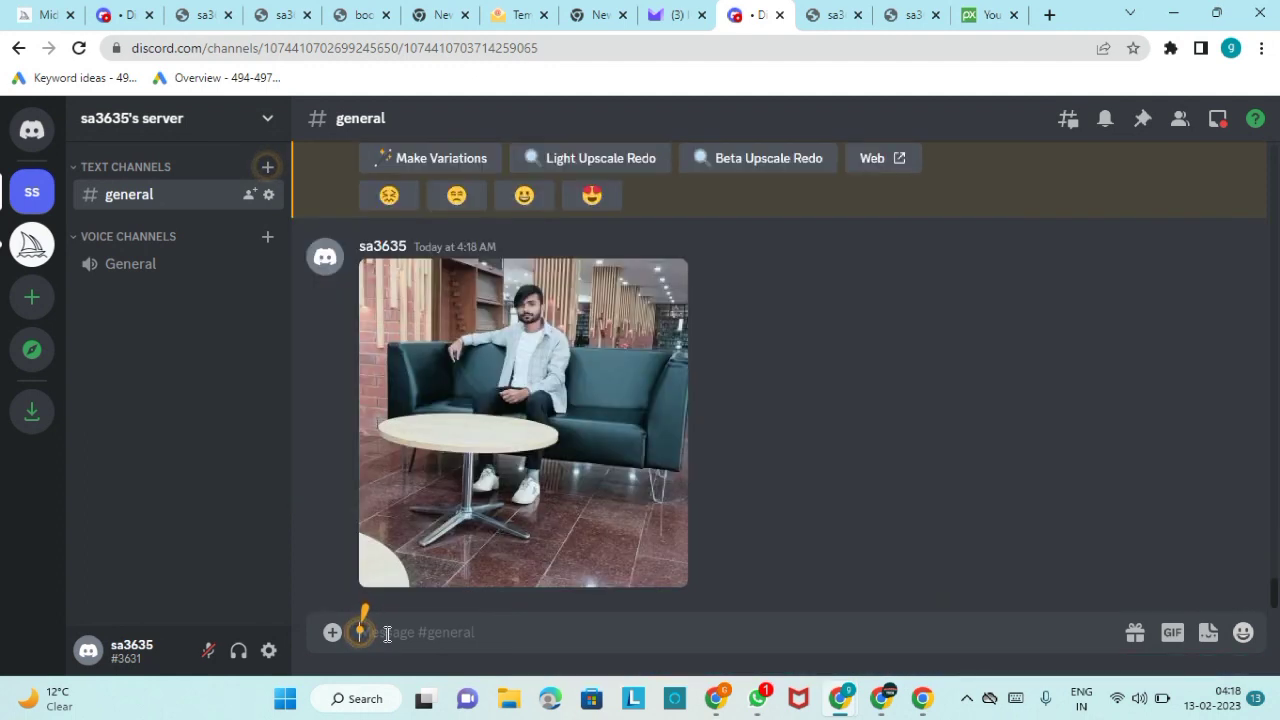
Step: Start an /imagine command and fill its prompt with the copied smart school cartoon boy text ending in "--ar 16:9 --v 4"
{"action": "type", "text": "/"}
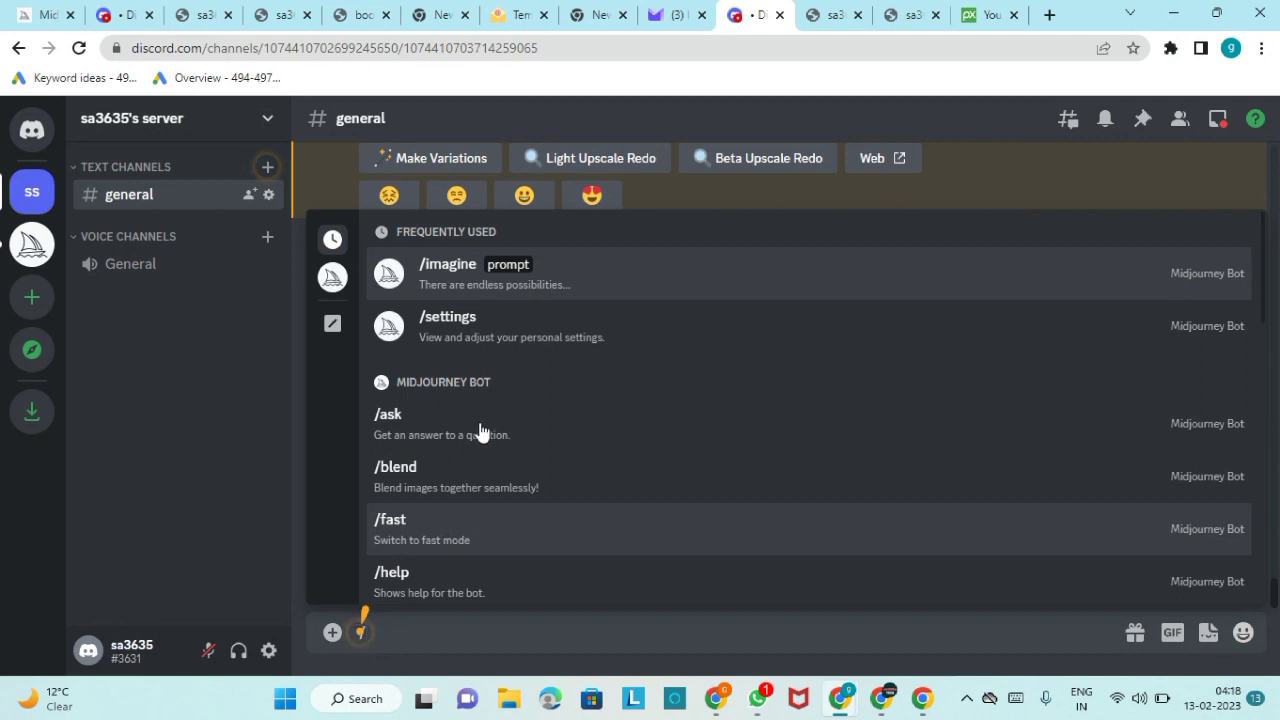
{"action": "left_click", "coordinate": [583, 264]}
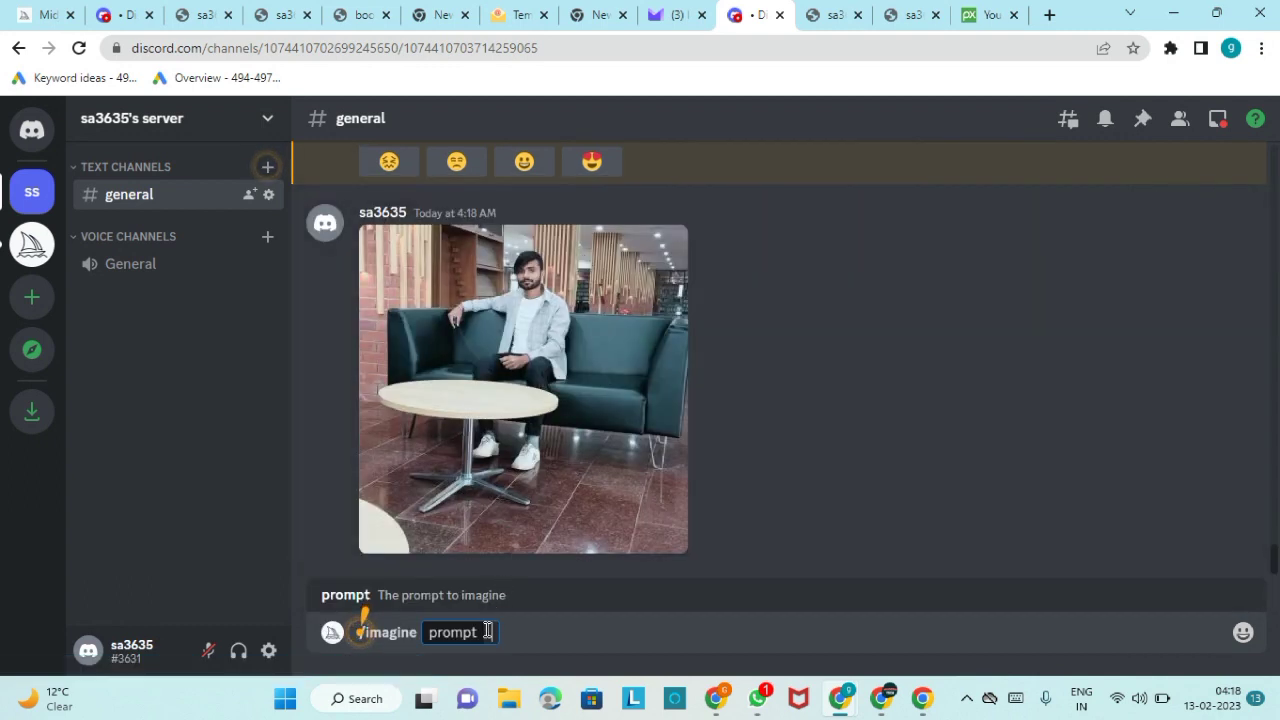
{"action": "type", "text": "A smart school cartoon boy wearing glasses, sitting at a desk with a big book open and a pen in his hand, surrounded by books and papers scattered on the desk, he has a look of deep focus, concentrated and serious, he is solving a complex math equation, A Classroom scene, The mood is serious, focused, and studious, Cartoon Style, With a digital illustration, --ar 16:9 --v 4"}
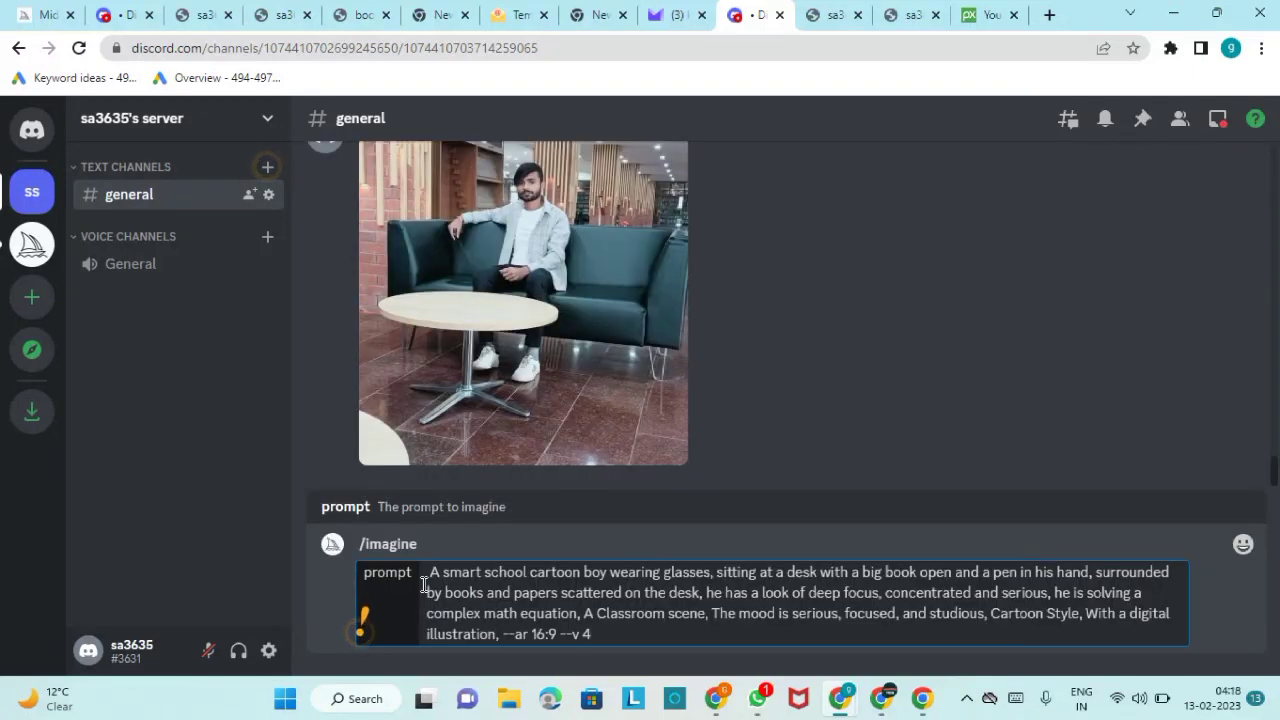
Step: Copy the uploaded photo's image address and insert it at the start of the /imagine prompt
{"action": "left_click", "coordinate": [511, 398]}
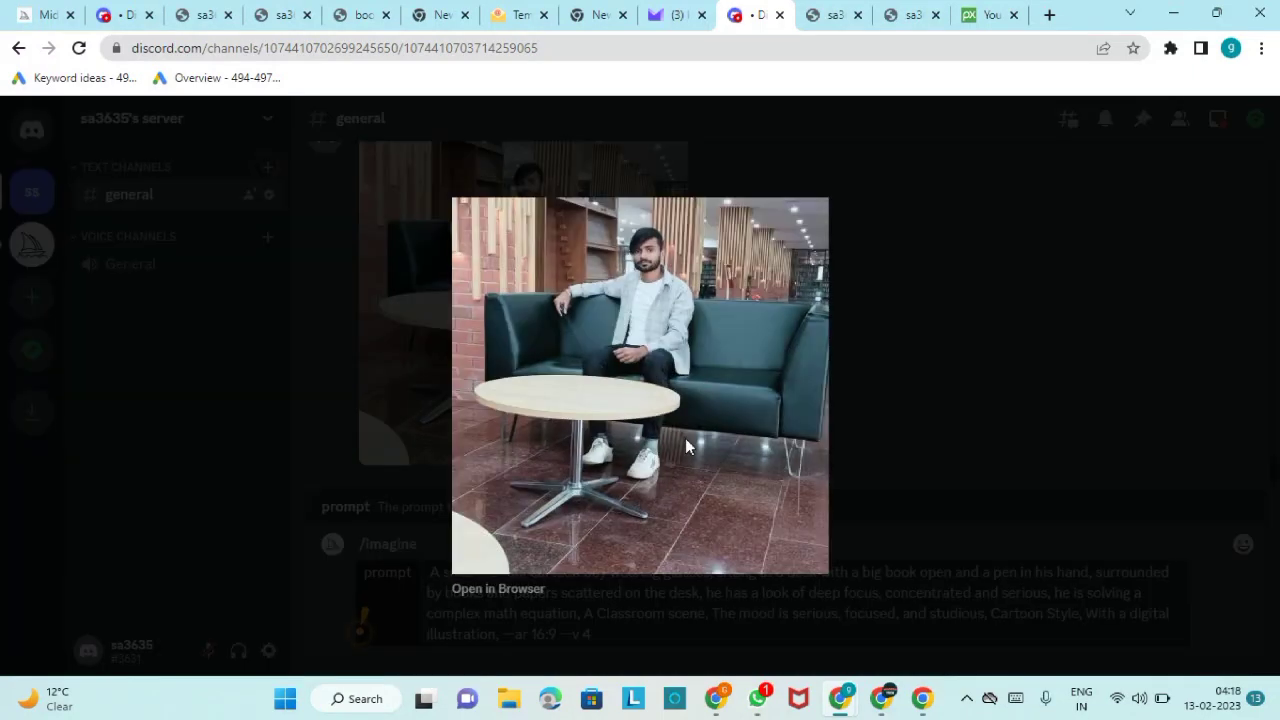
{"action": "right_click", "coordinate": [686, 441]}
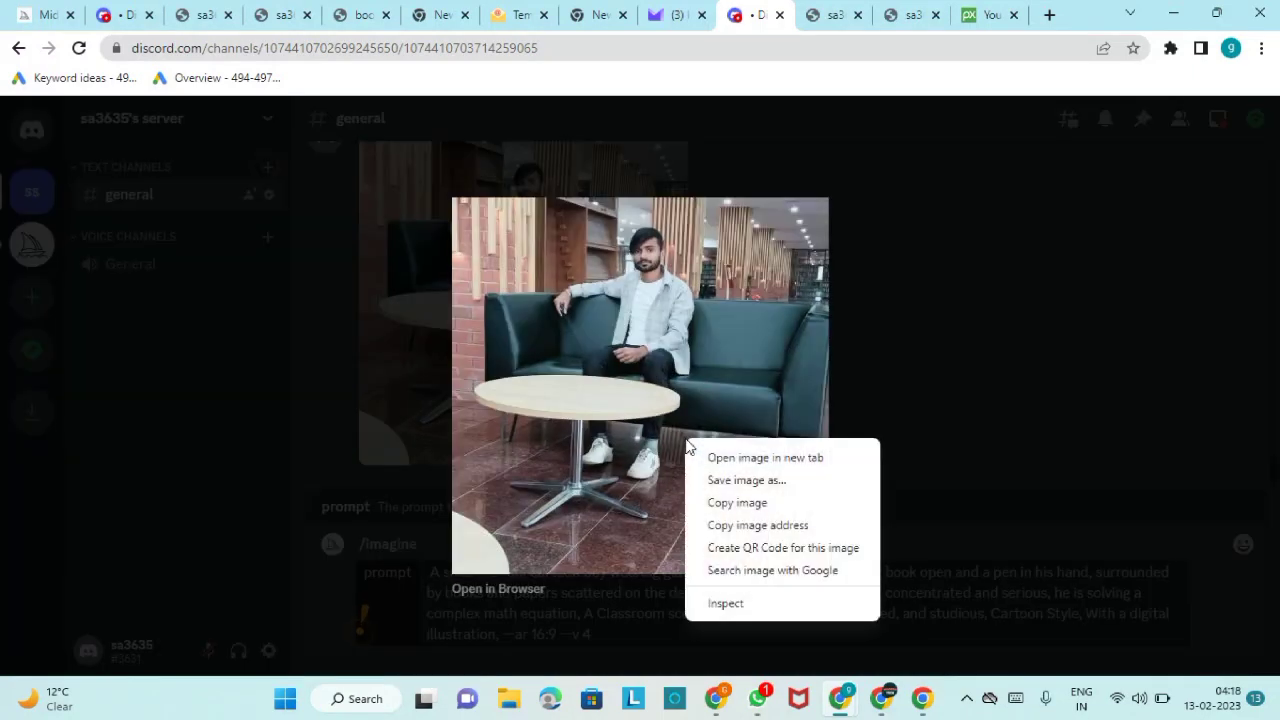
{"action": "left_click", "coordinate": [722, 526]}
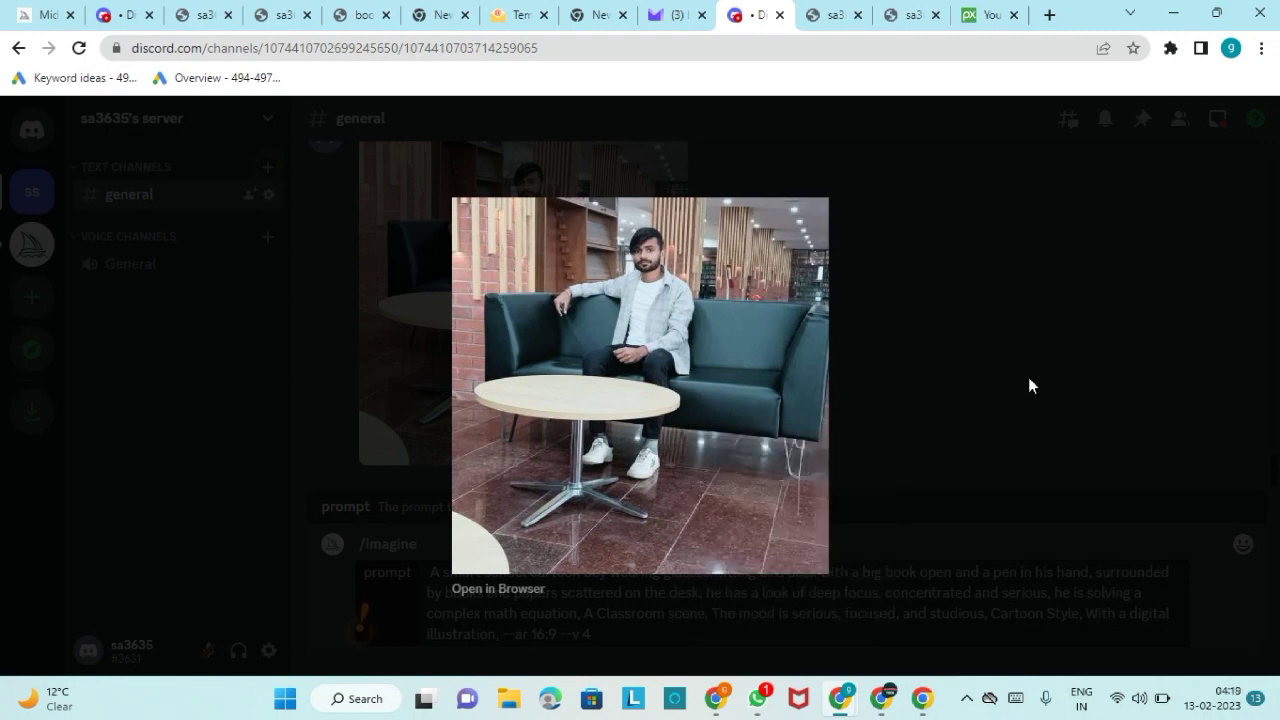
{"action": "key", "text": "Escape"}
{"action": "left_click", "coordinate": [427, 570]}
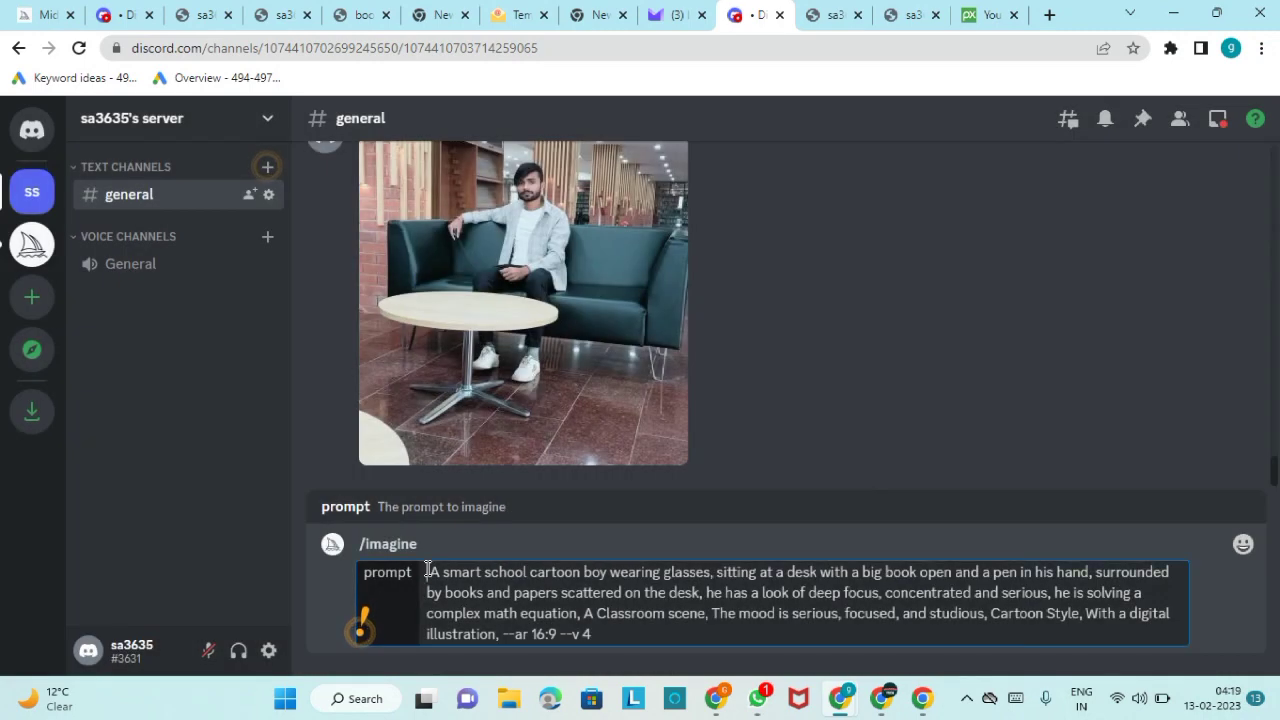
{"action": "key", "text": "ctrl+v"}
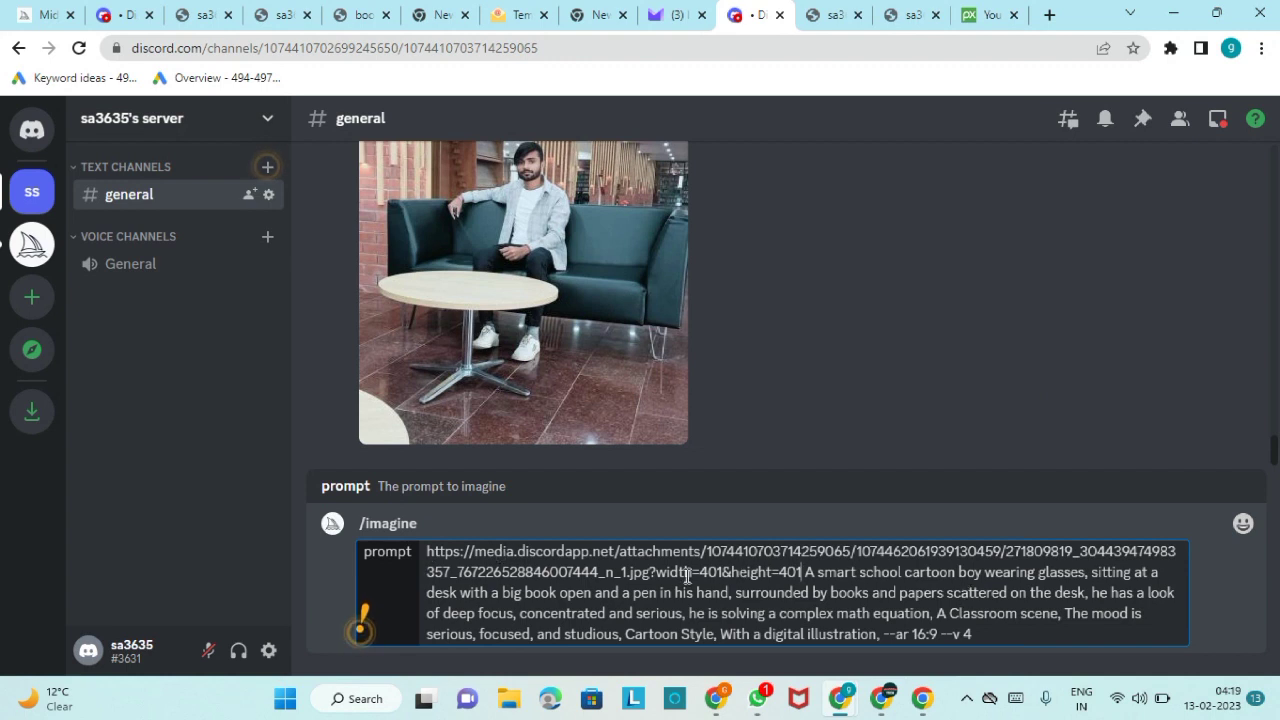
Step: Replace "width=401&height=401" in the image address with a comma before the description and submit the /imagine prompt
{"action": "left_click_drag", "start_coordinate": [656, 572], "coordinate": [808, 572]}
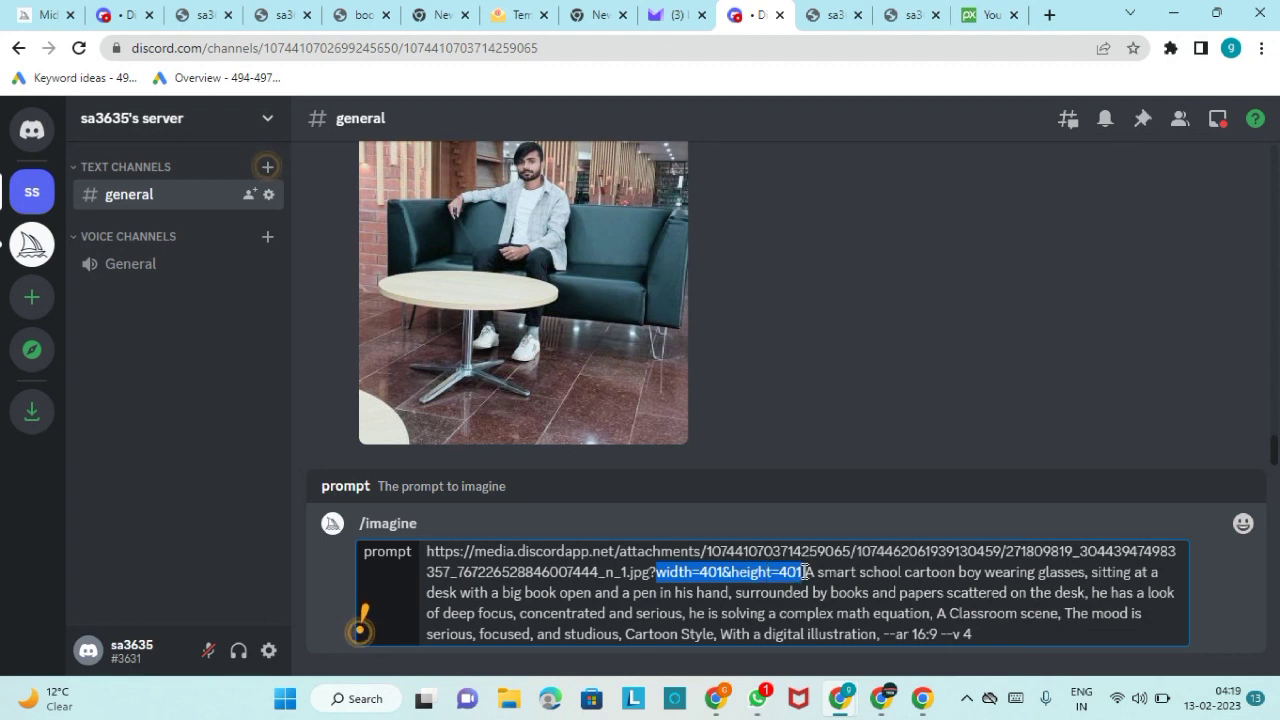
{"action": "key", "text": "BackSpace"}
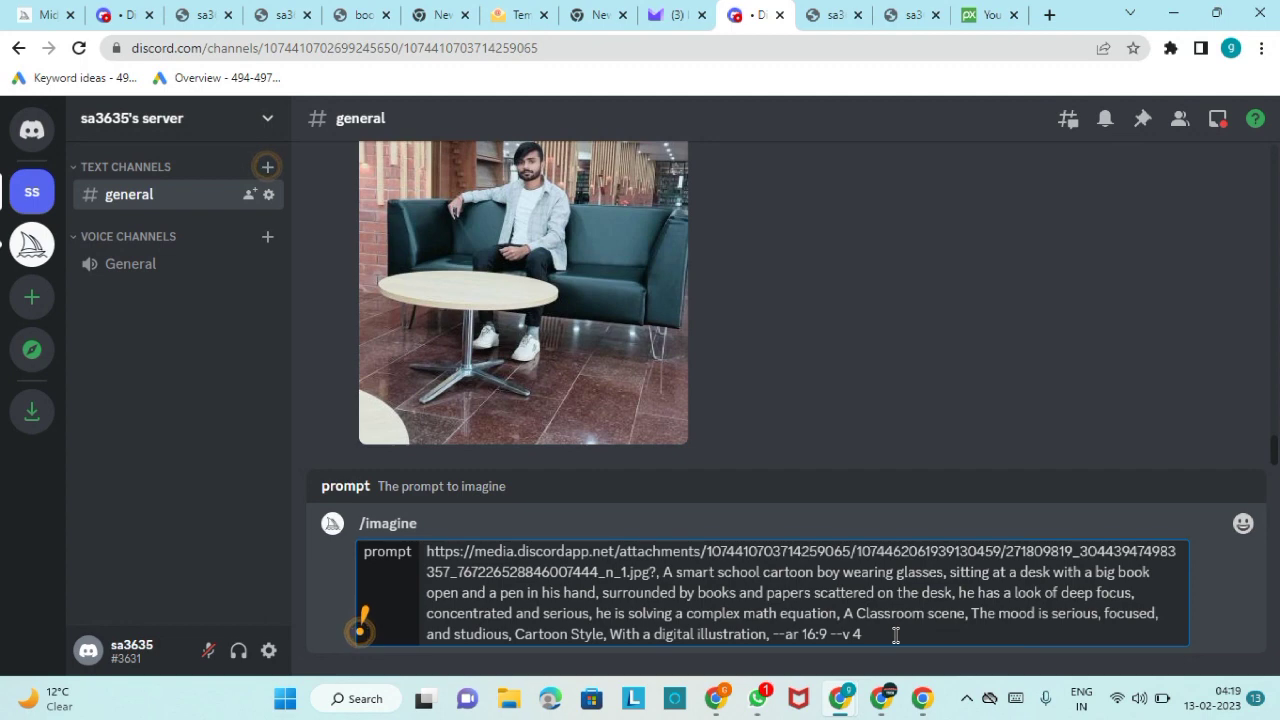
{"action": "key", "text": "Return"}
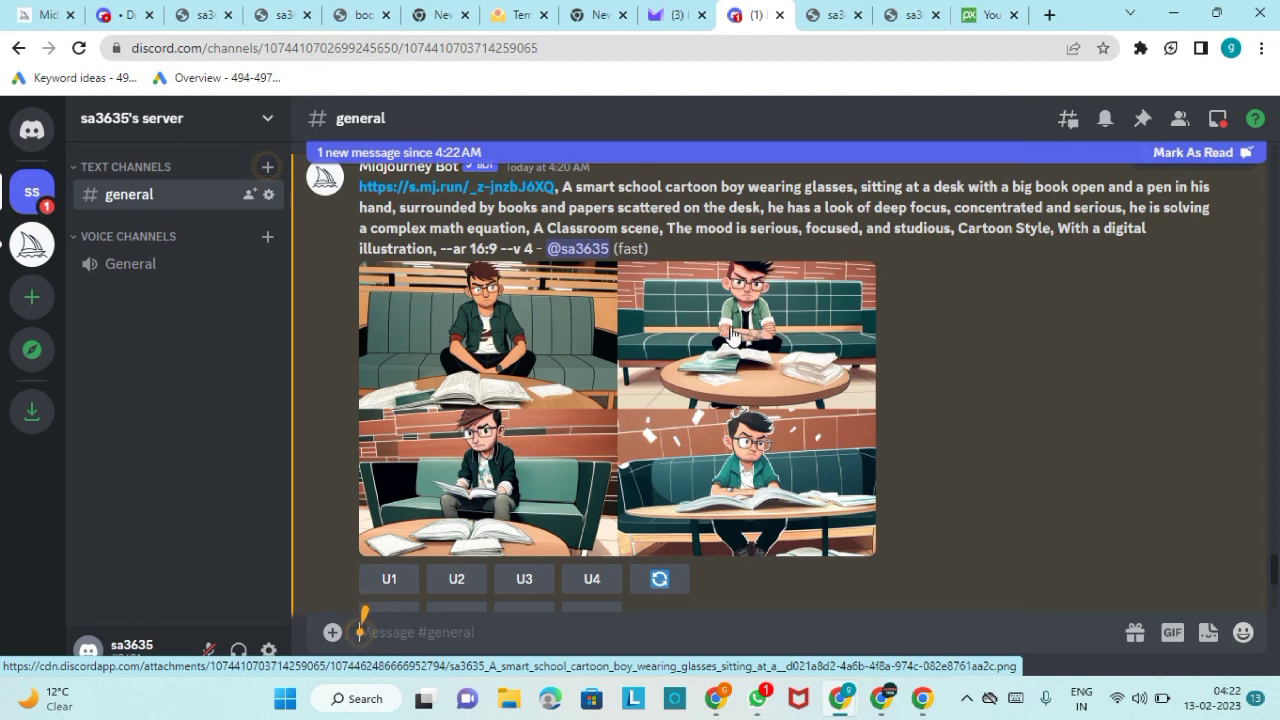
Step: Compare the generated classroom cartoon and park bench image grids with the uploaded source photo
{"action": "scroll", "coordinate": [732, 335], "scroll_direction": "down", "scroll_amount": 2}
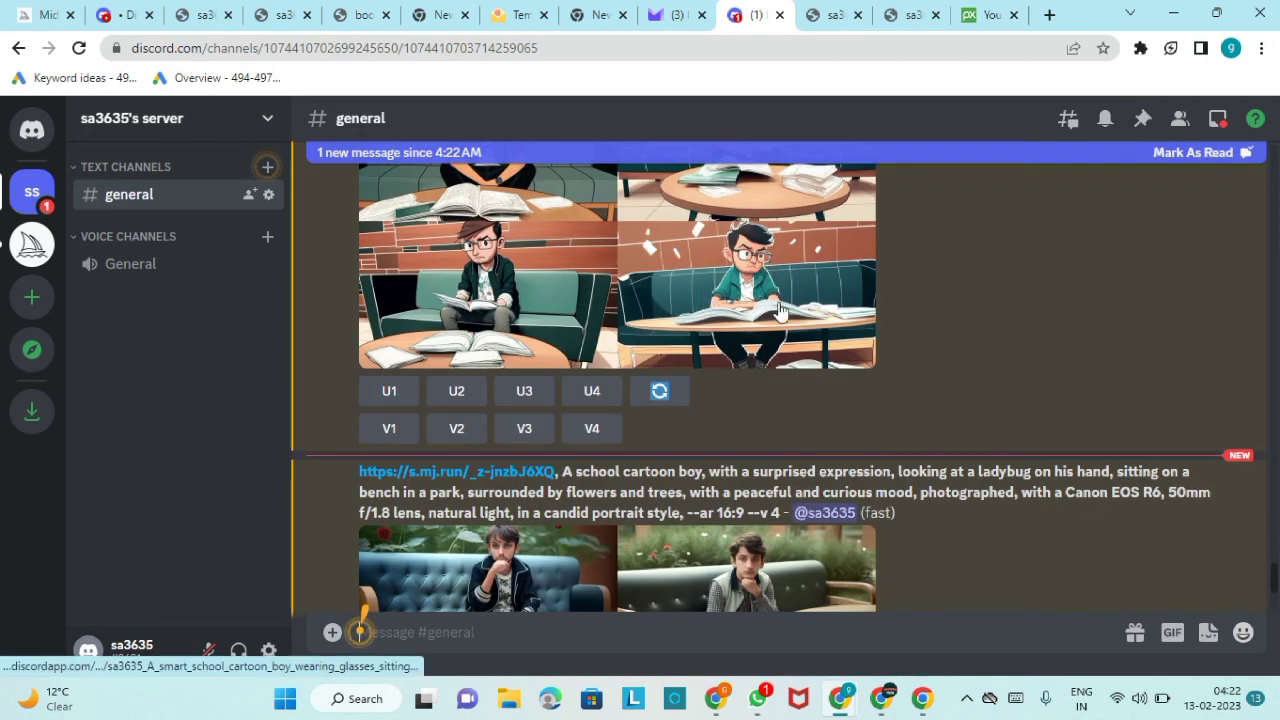
{"action": "scroll", "coordinate": [780, 312], "scroll_direction": "down", "scroll_amount": 3}
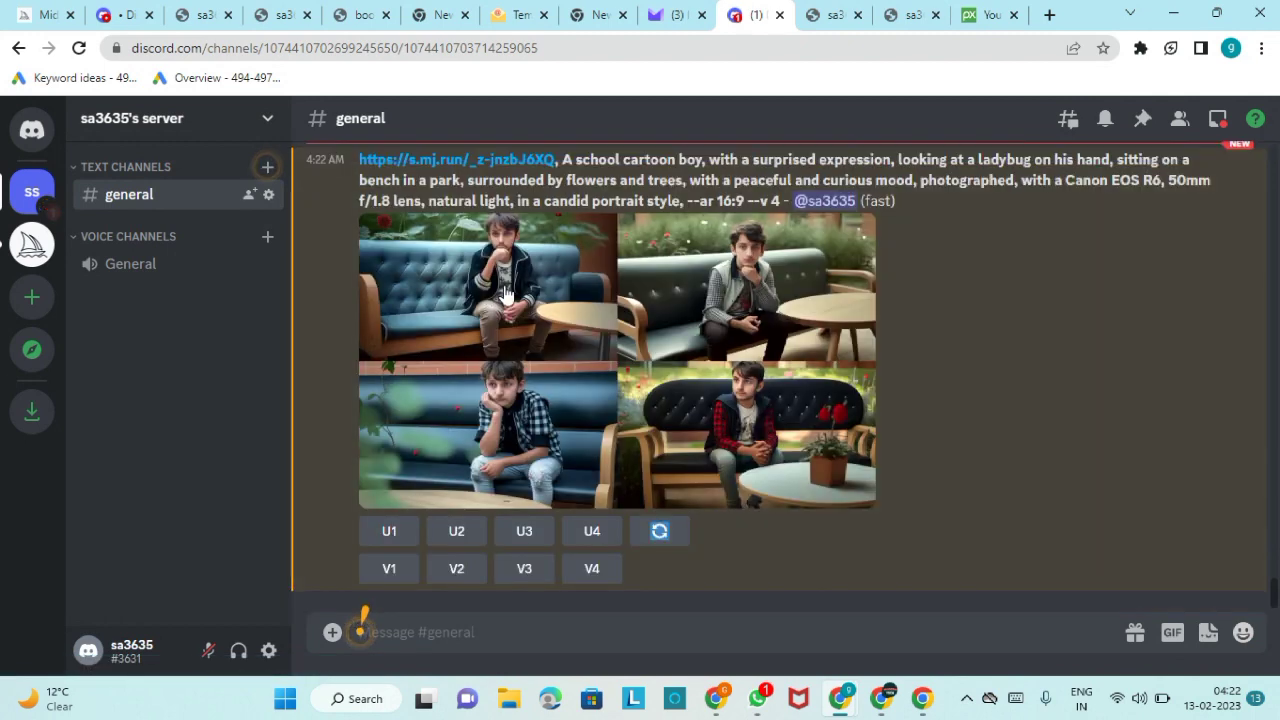
{"action": "scroll", "coordinate": [507, 295], "scroll_direction": "up", "scroll_amount": 1}
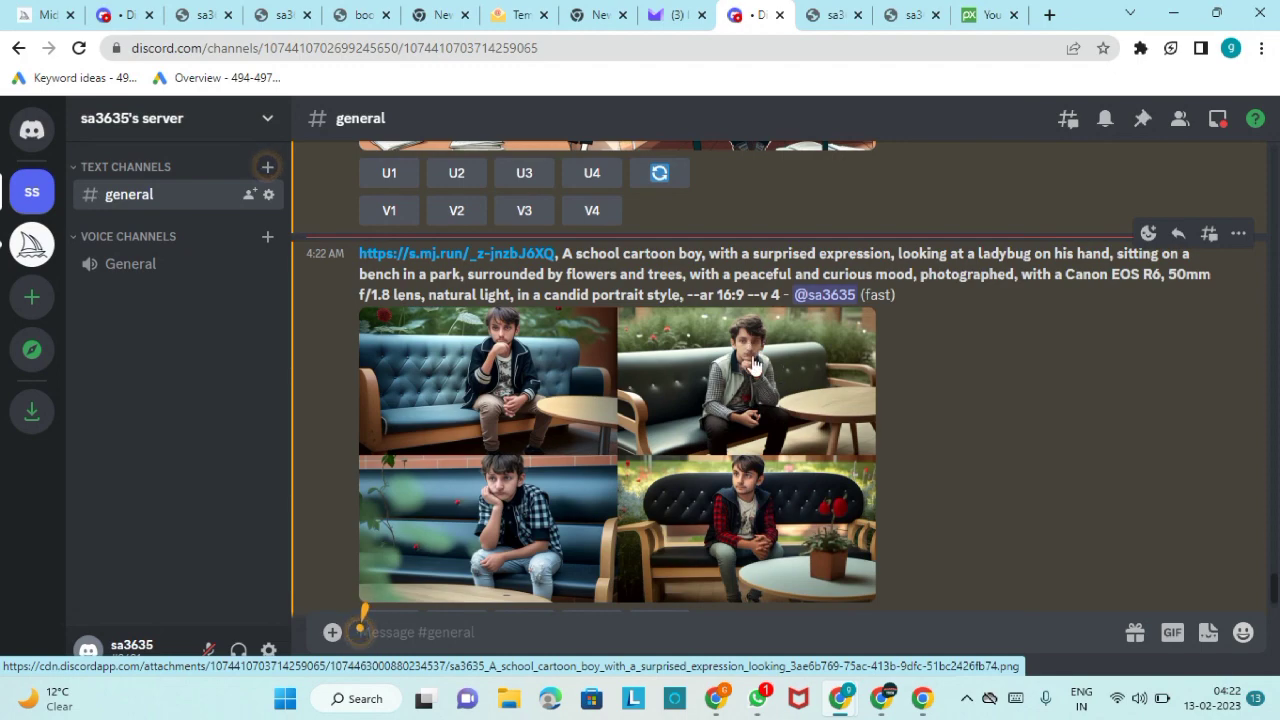
{"action": "scroll", "coordinate": [675, 386], "scroll_direction": "up", "scroll_amount": 4}
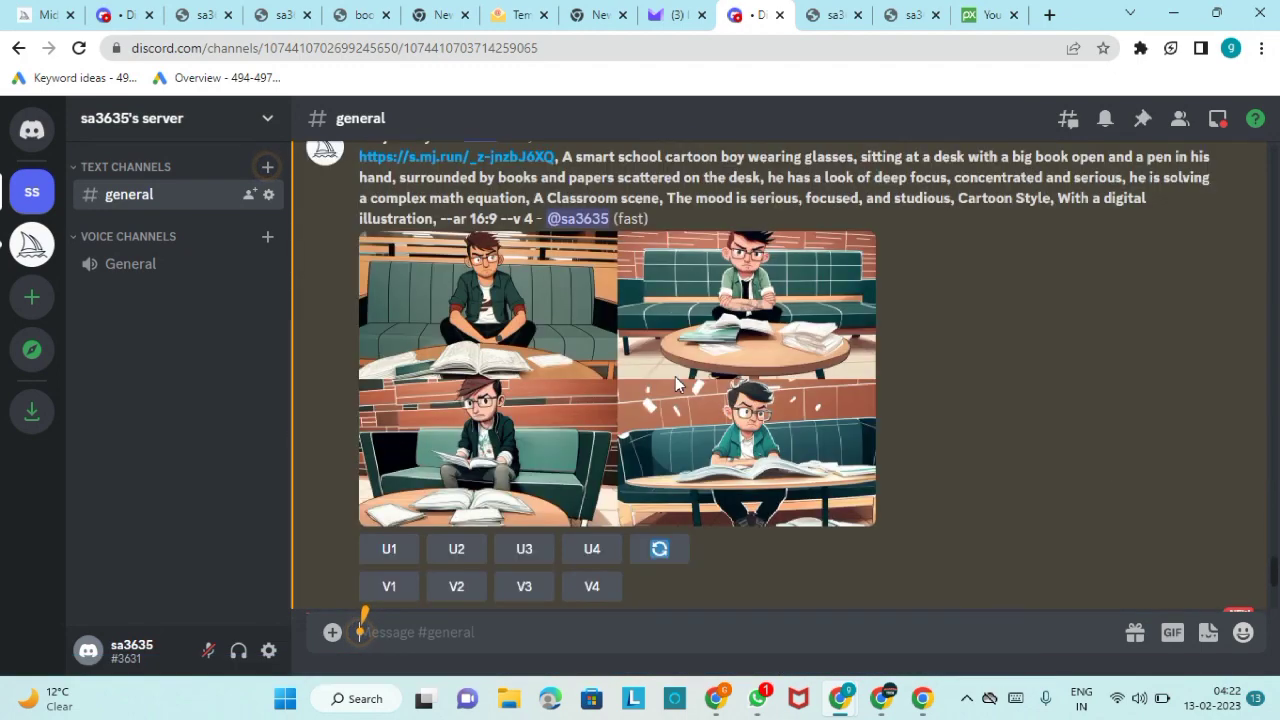
{"action": "scroll", "coordinate": [595, 416], "scroll_direction": "down", "scroll_amount": 5}
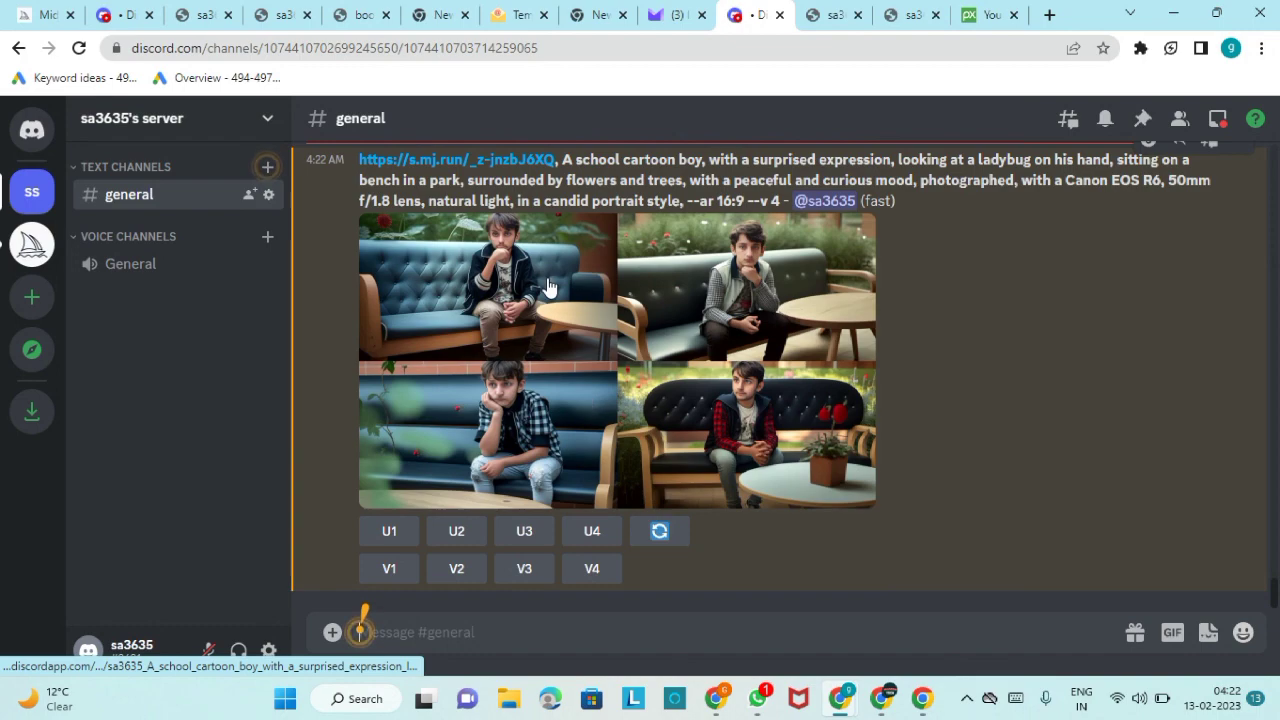
{"action": "scroll", "coordinate": [590, 300], "scroll_direction": "up", "scroll_amount": 5}
{"action": "scroll", "coordinate": [595, 258], "scroll_direction": "up", "scroll_amount": 4}
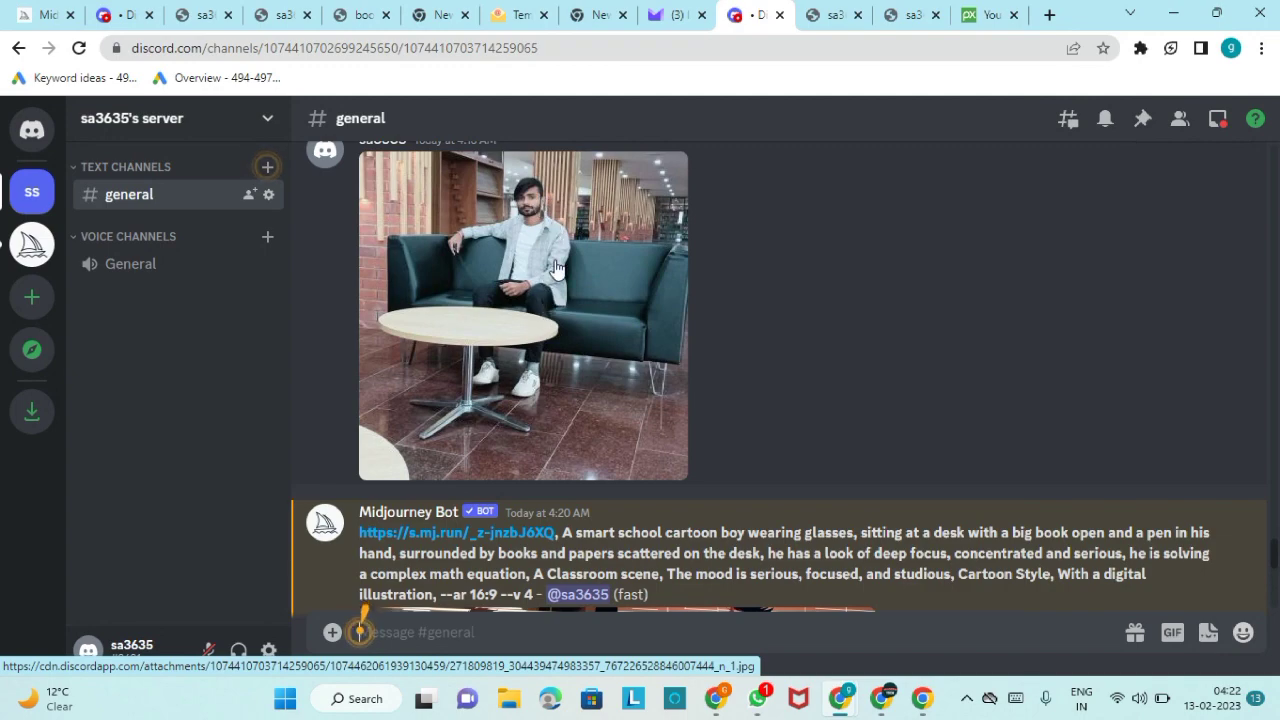
Step: Review the channel's earlier school cartoon boy and futuristic cityscape results alongside the source photo of the man in the yellow shirt
{"action": "scroll", "coordinate": [572, 385], "scroll_direction": "up", "scroll_amount": 10}
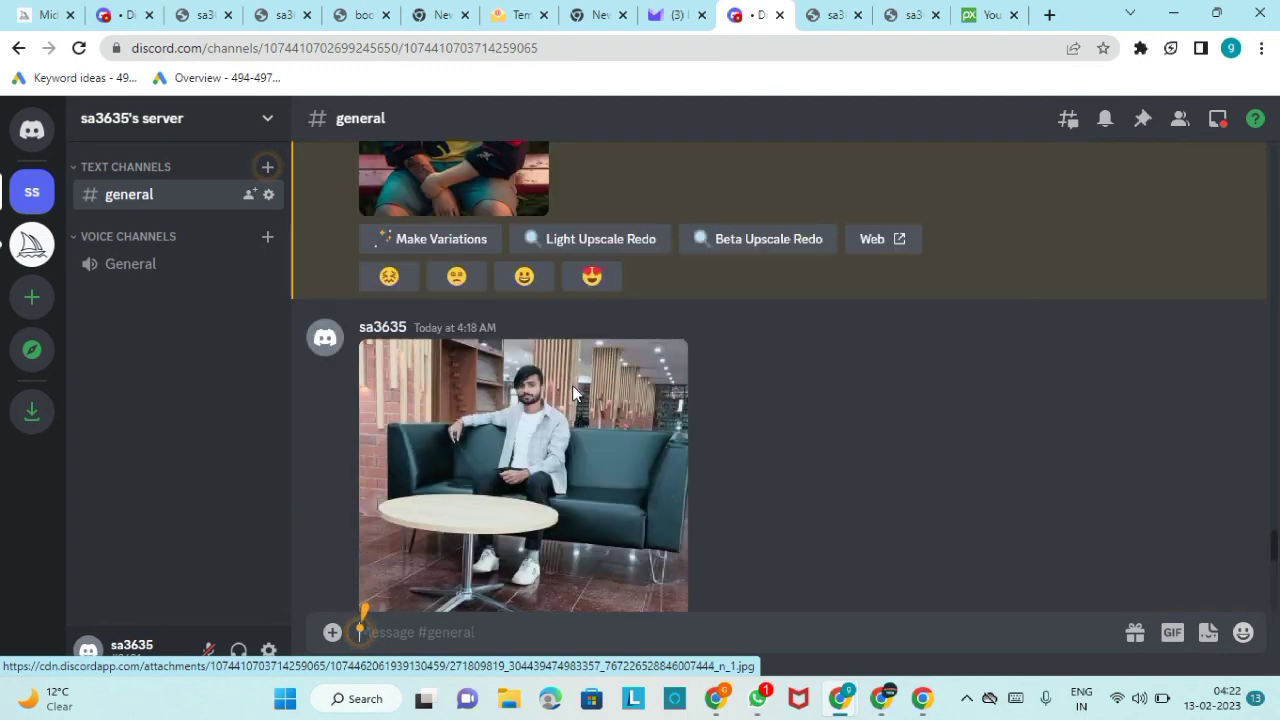
{"action": "scroll", "coordinate": [572, 385], "scroll_direction": "up", "scroll_amount": 15}
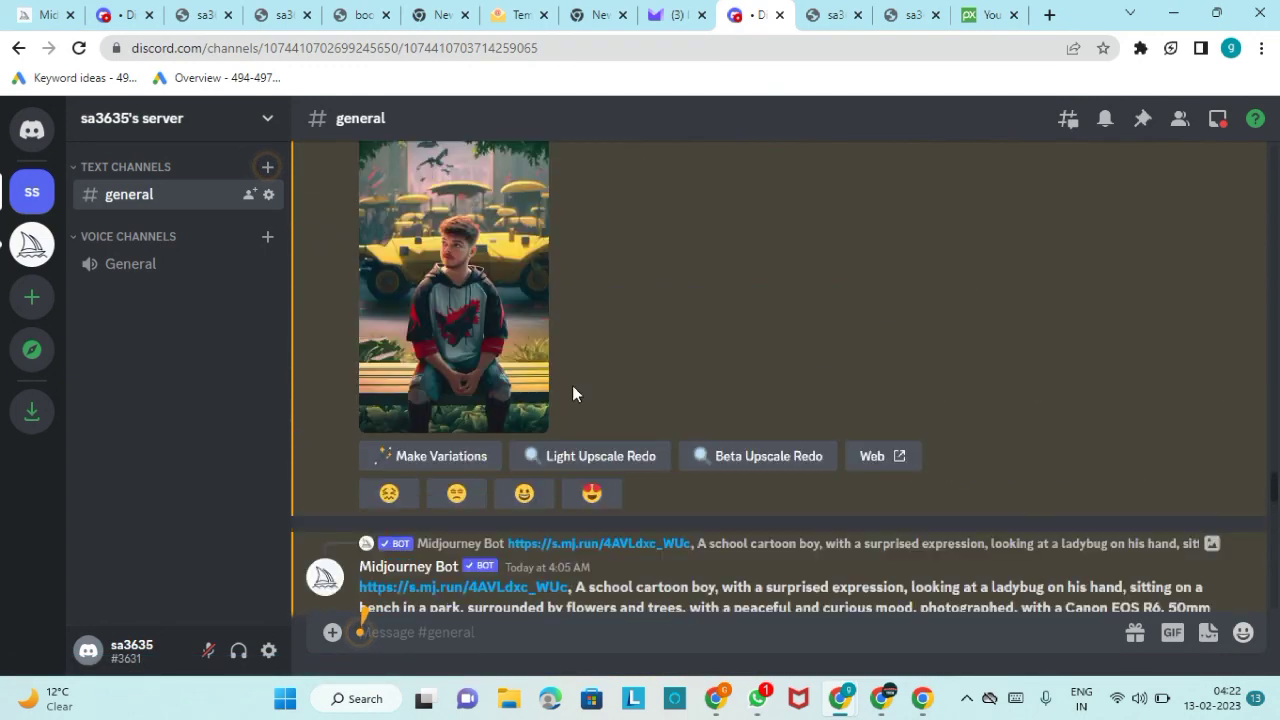
{"action": "scroll", "coordinate": [640, 350], "scroll_direction": "up", "scroll_amount": 13}
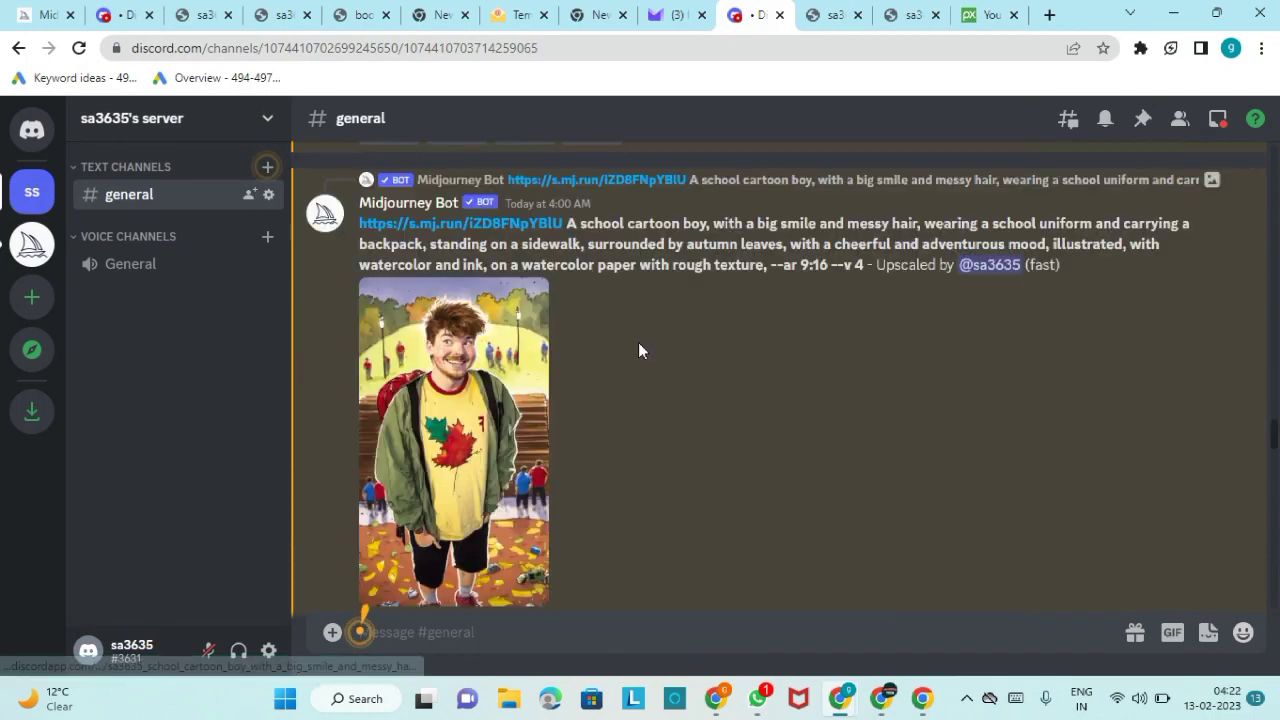
{"action": "scroll", "coordinate": [610, 343], "scroll_direction": "down", "scroll_amount": 15}
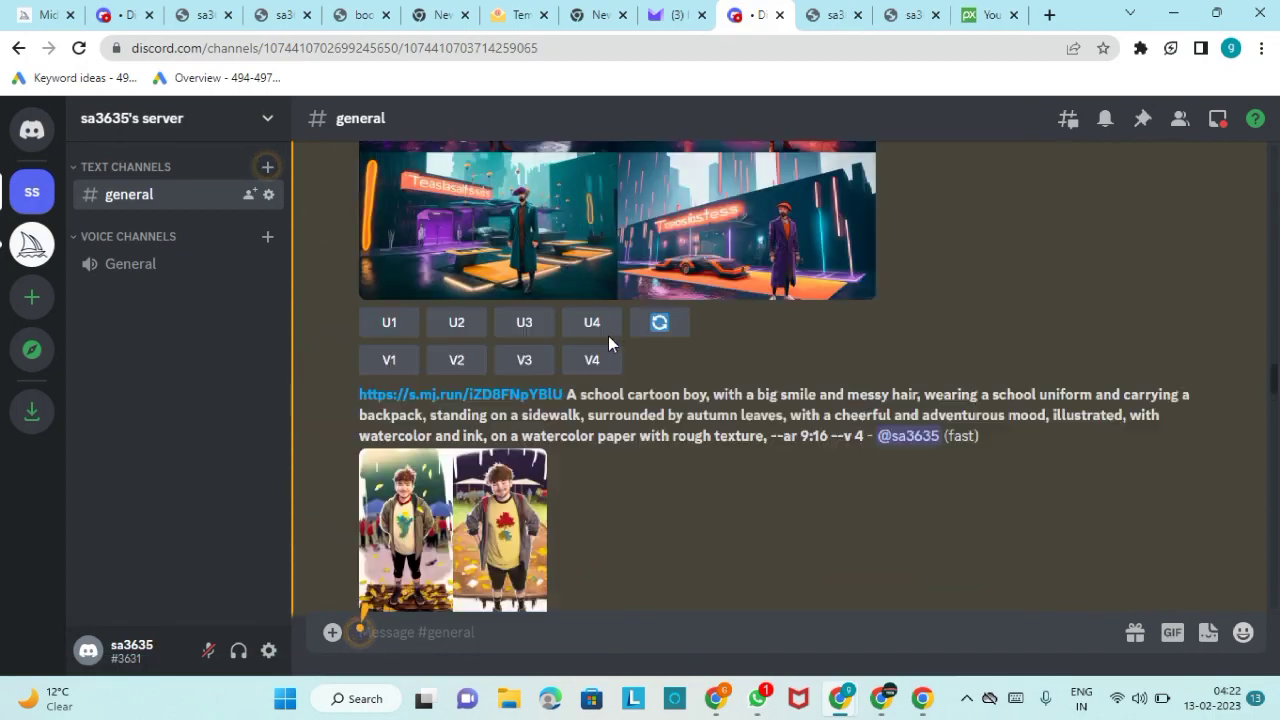
{"action": "scroll", "coordinate": [612, 343], "scroll_direction": "up", "scroll_amount": 10}
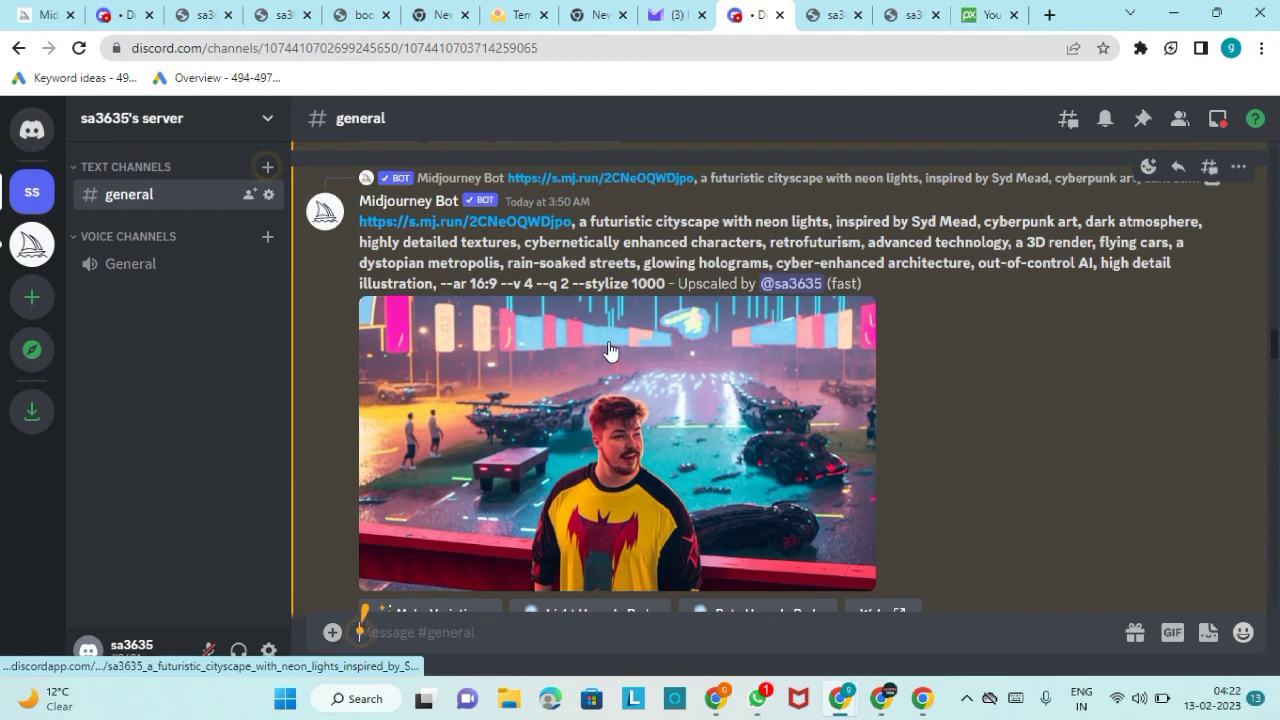
{"action": "scroll", "coordinate": [610, 348], "scroll_direction": "up", "scroll_amount": 2}
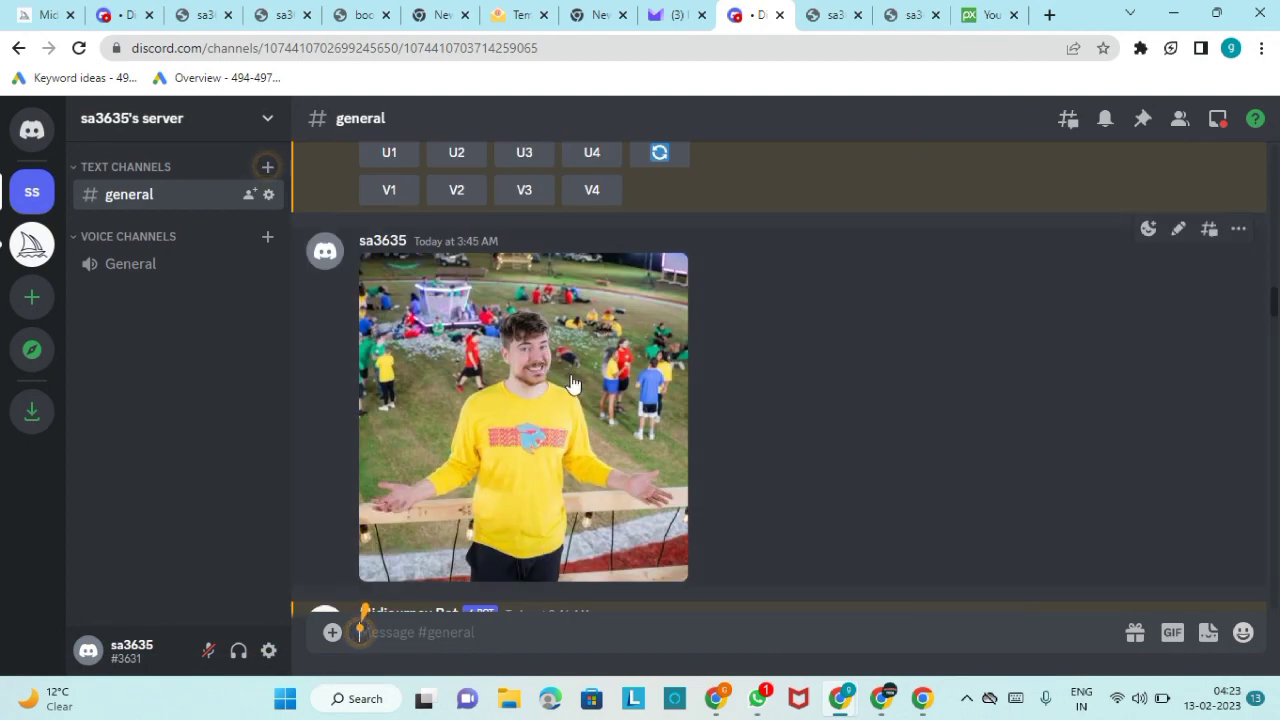
{"action": "scroll", "coordinate": [751, 425], "scroll_direction": "down", "scroll_amount": 15}
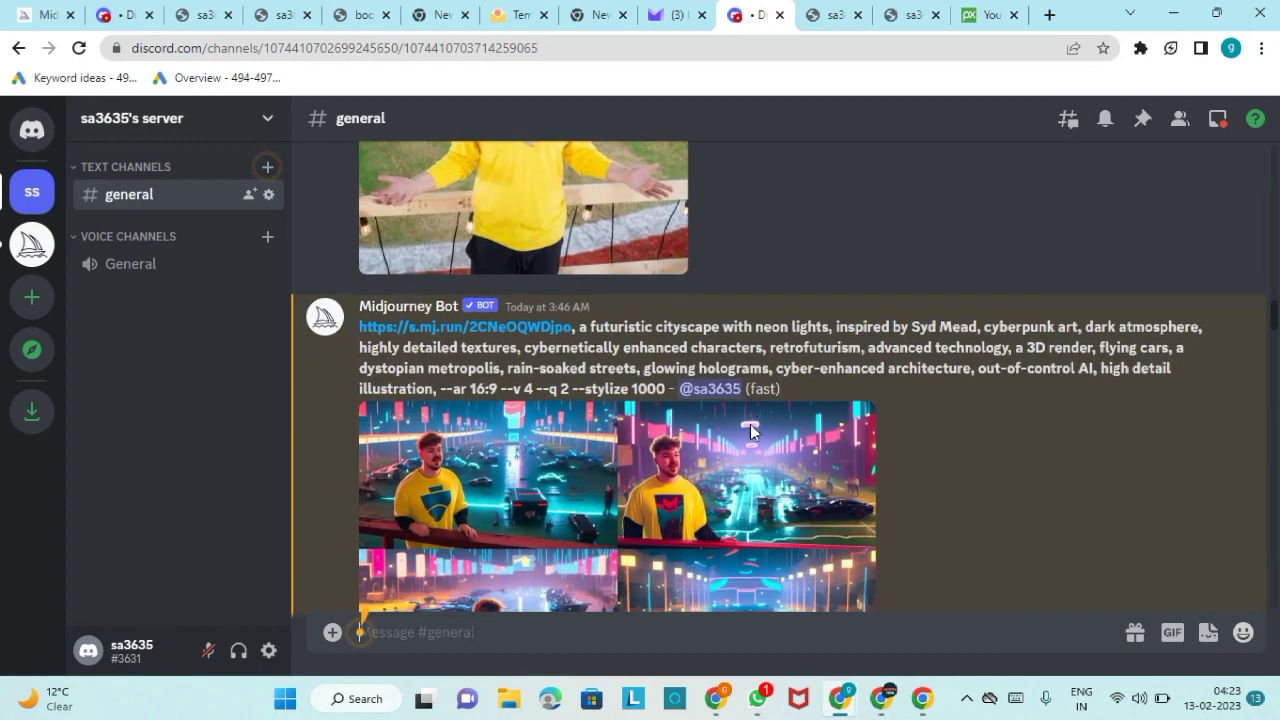
{"action": "scroll", "coordinate": [751, 432], "scroll_direction": "down", "scroll_amount": 10}
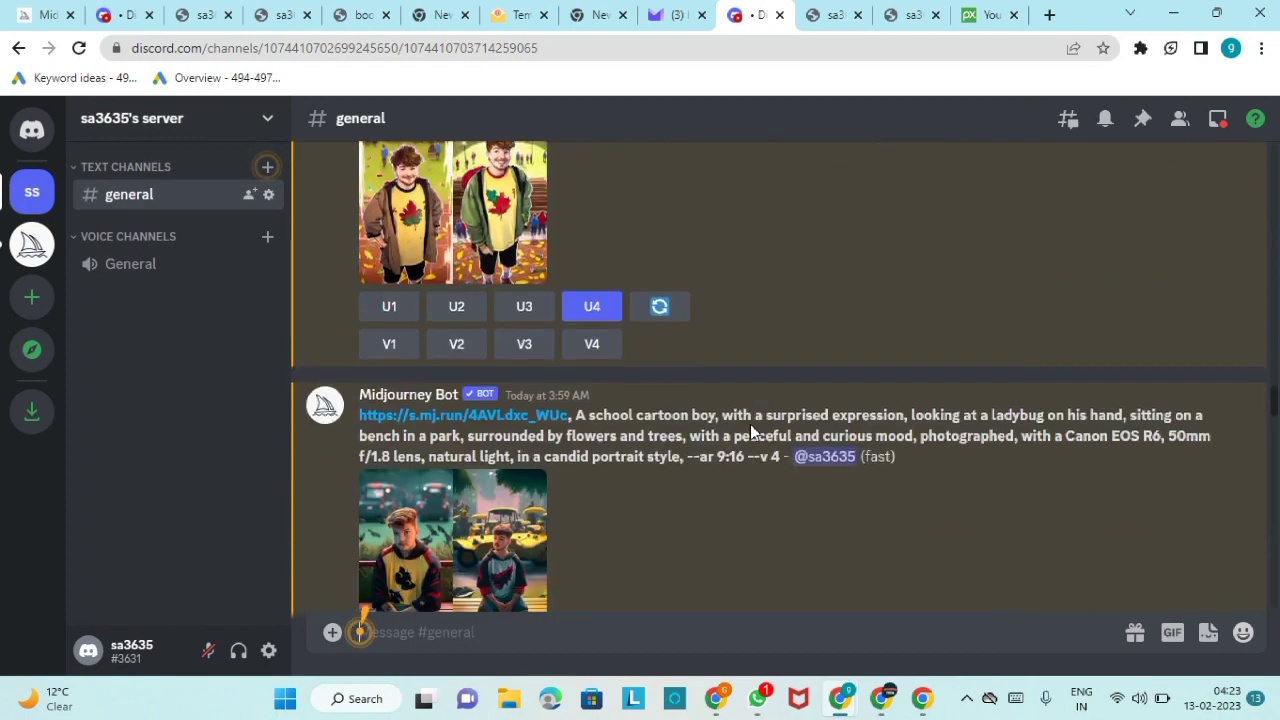
{"action": "scroll", "coordinate": [750, 432], "scroll_direction": "down", "scroll_amount": 10}
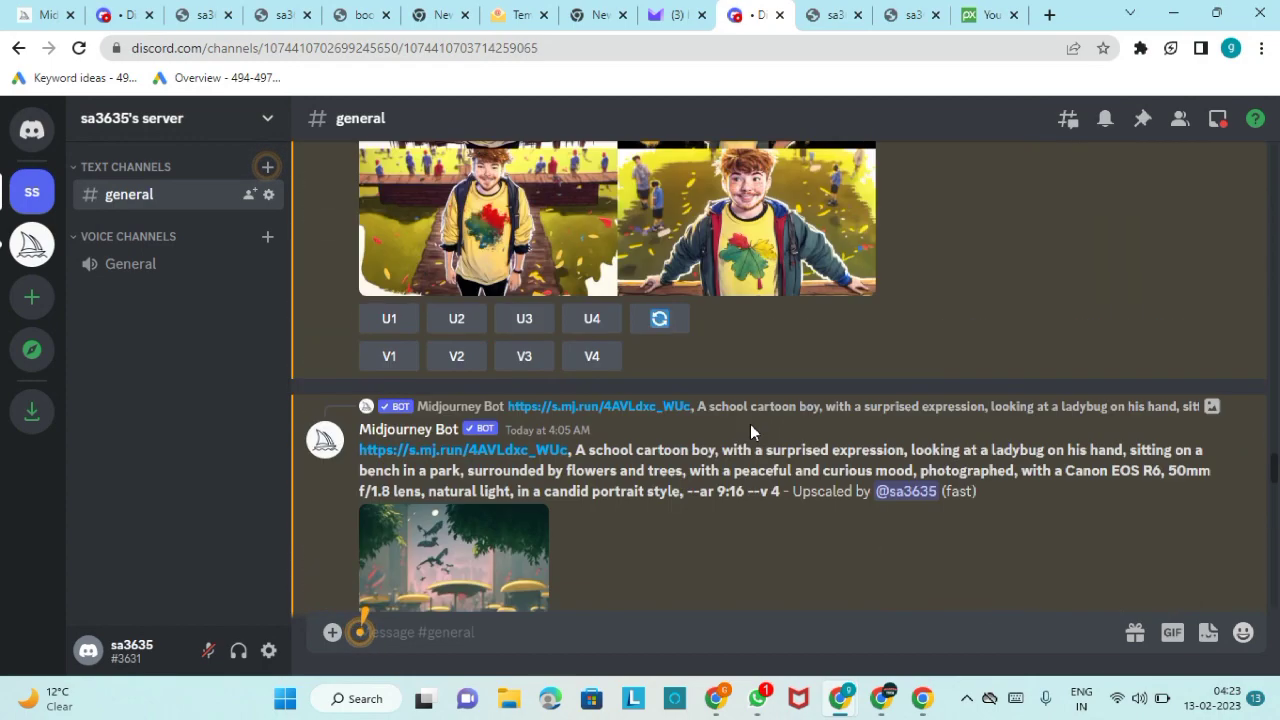
Step: Upscale the first image of the newest 16:9 park bench grid made from the sofa photo
{"action": "scroll", "coordinate": [820, 480], "scroll_direction": "down", "scroll_amount": 10}
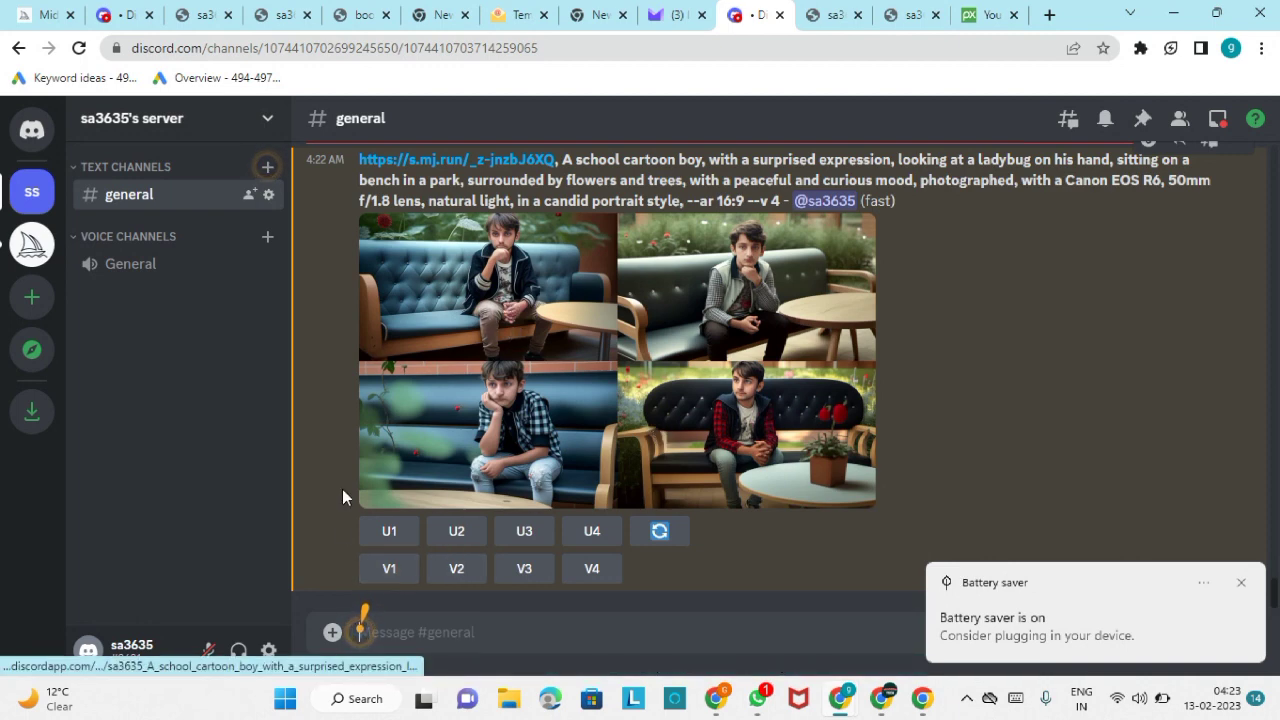
{"action": "left_click", "coordinate": [391, 535]}
Step: Open the earlier upscaled 9:16 bench image with the yellow butterfly hoodie at full size in the browser and save it to Downloads as PNG
{"action": "scroll", "coordinate": [686, 392], "scroll_direction": "up", "scroll_amount": 15}
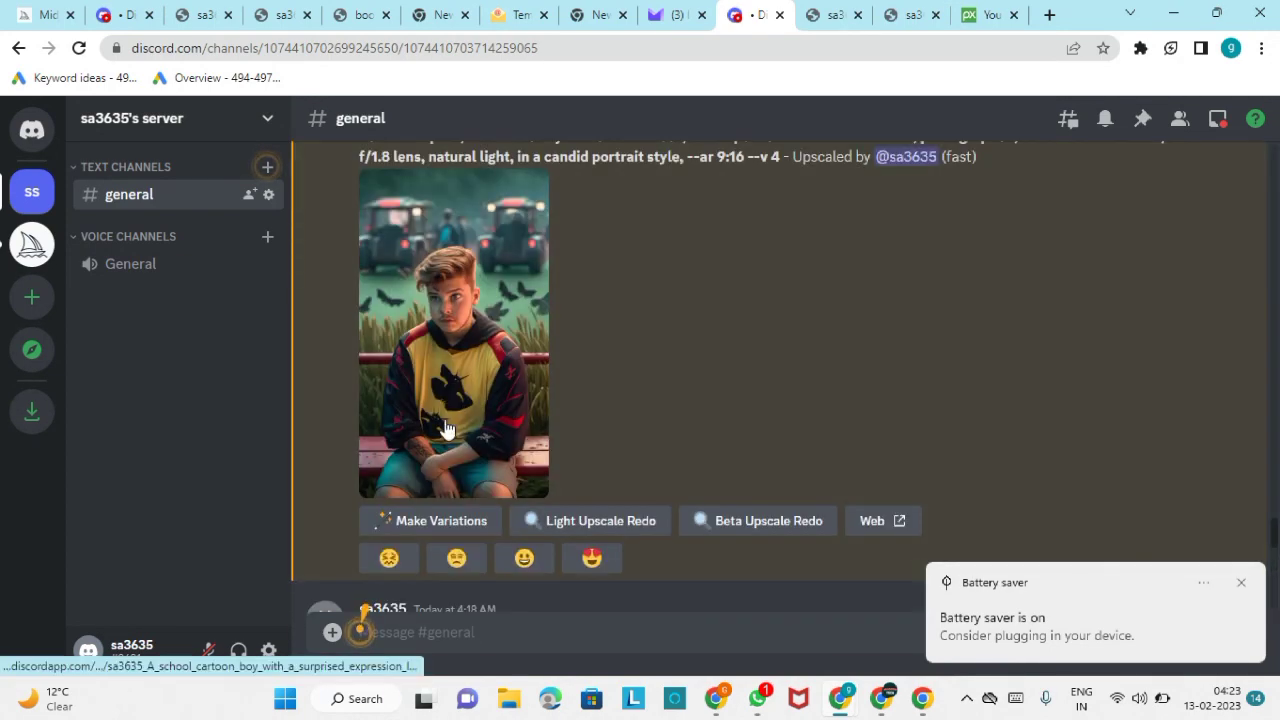
{"action": "left_click", "coordinate": [445, 428]}
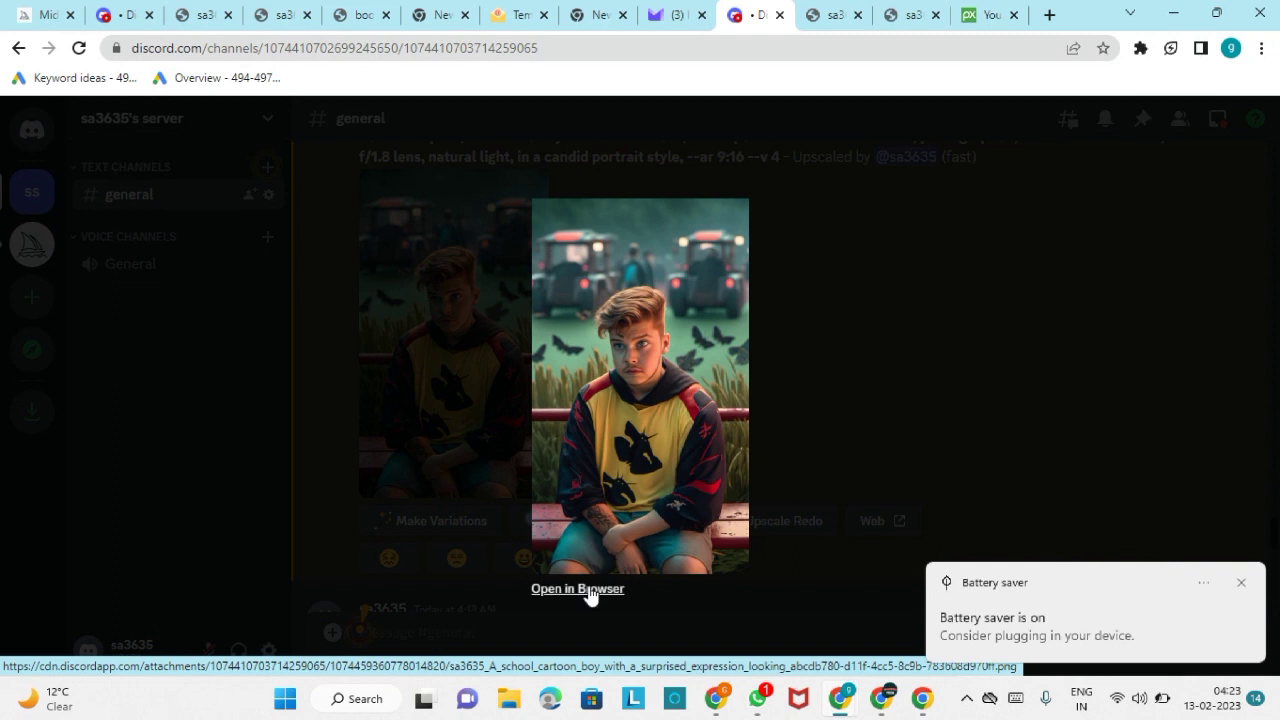
{"action": "left_click", "coordinate": [590, 591]}
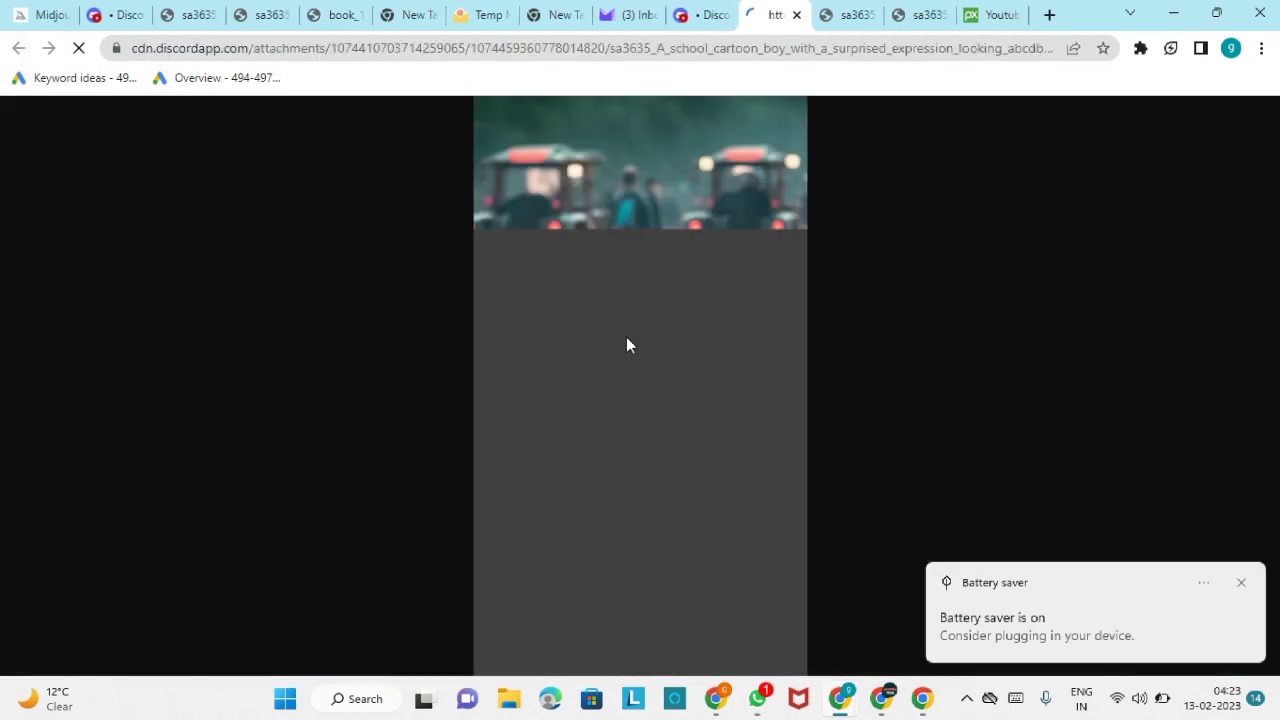
{"action": "right_click", "coordinate": [626, 337]}
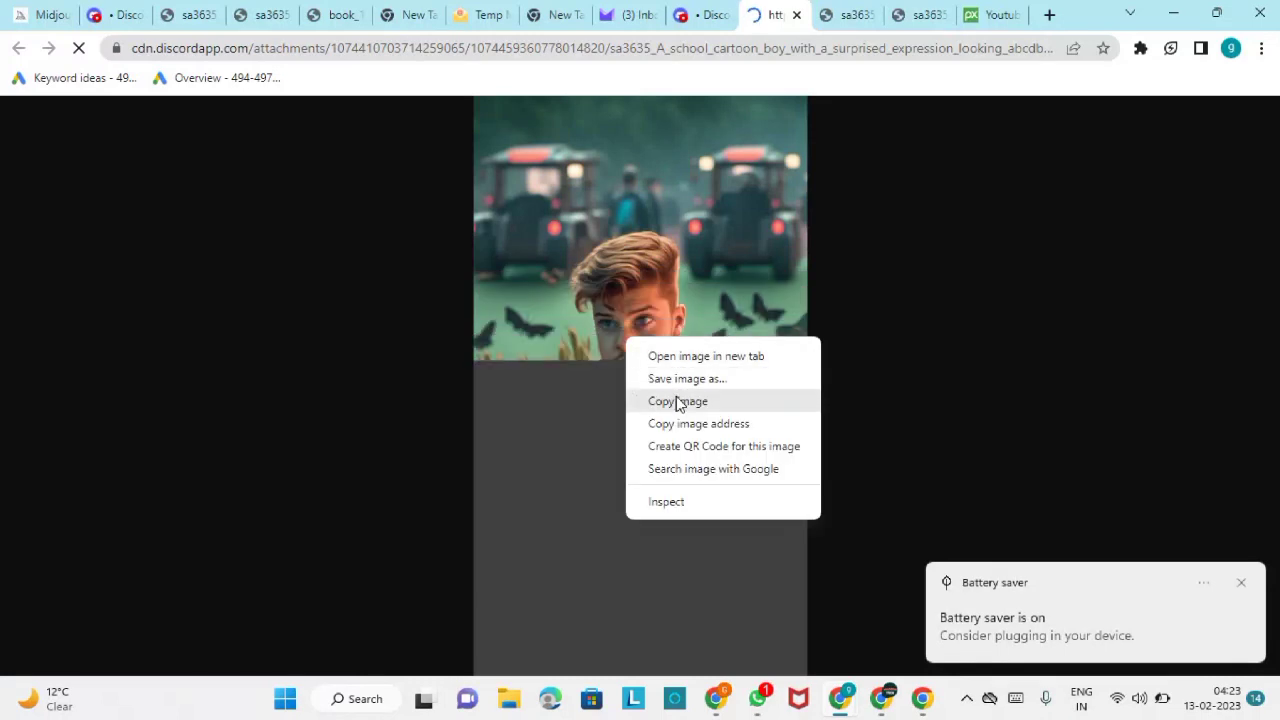
{"action": "left_click", "coordinate": [705, 384]}
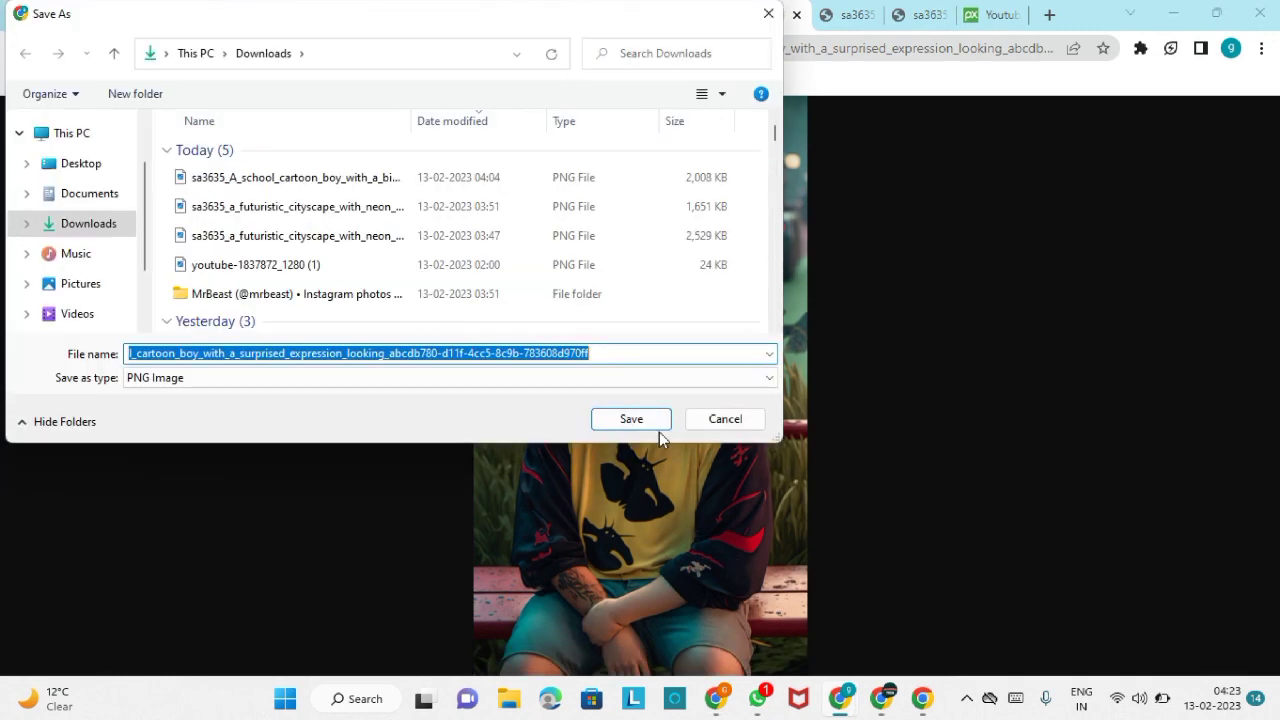
{"action": "left_click", "coordinate": [664, 422]}
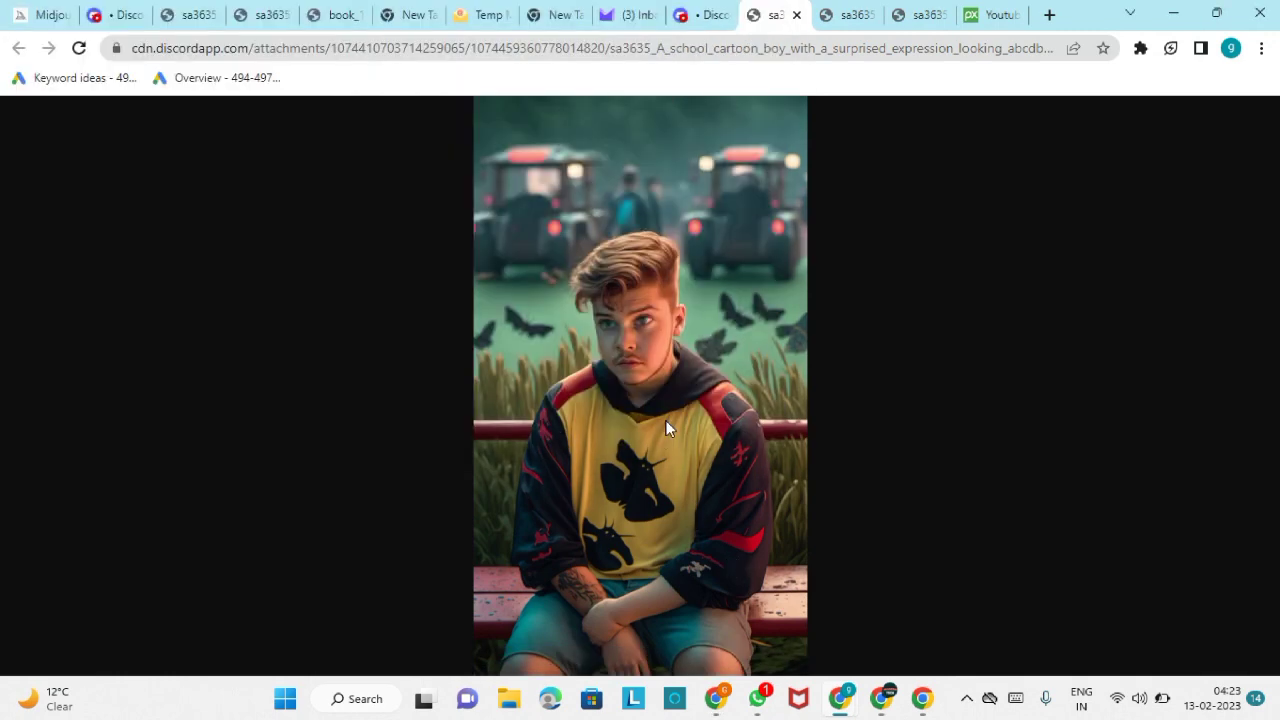